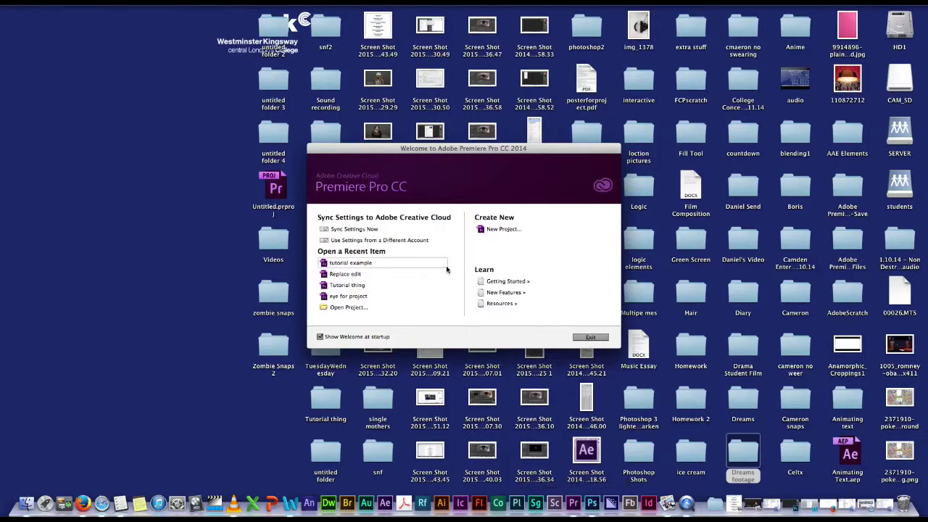
Step: Set up a new project named "Dreams Project - Short Film 2.2.15", stored in a new "Dreams Project edit" folder inside the Dreams folder
left_click(498, 229)
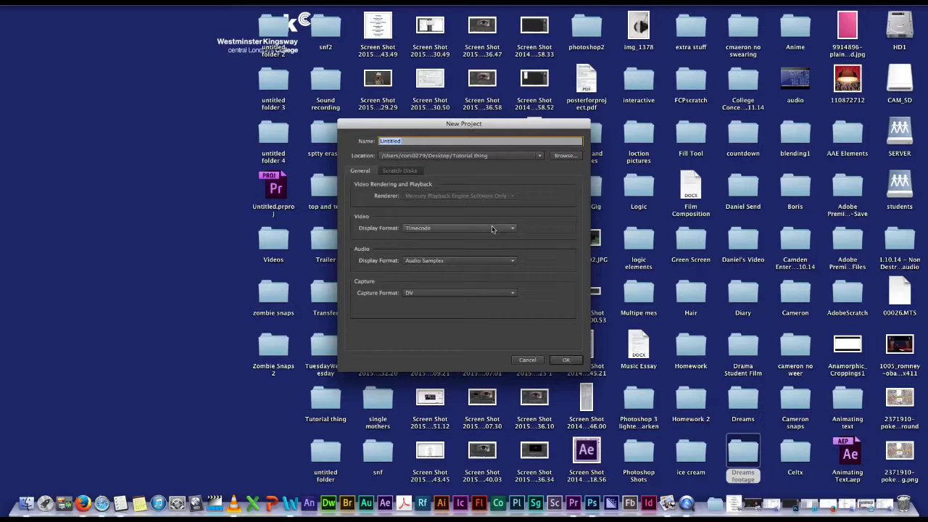
type("Dreams Project - Short Film 2.2.15")
left_click(564, 155)
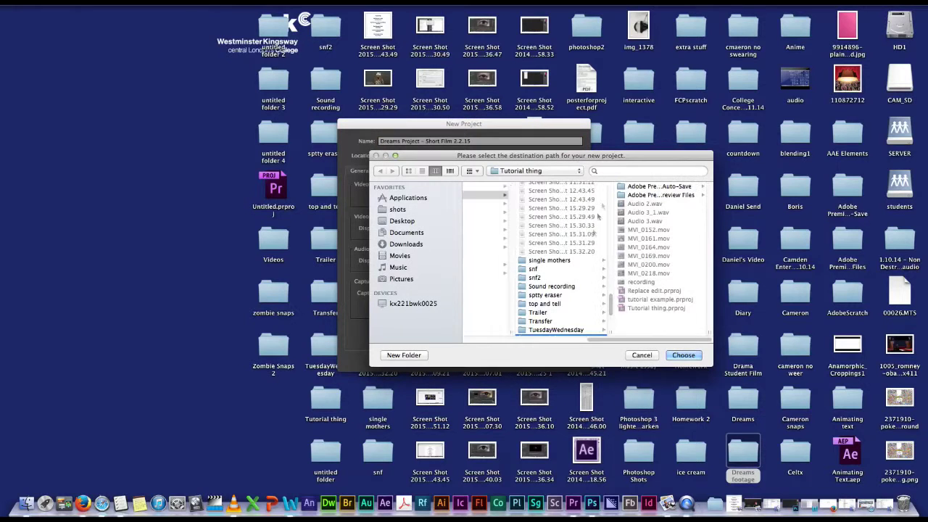
left_click_drag(611, 306, 607, 227)
left_click(550, 210)
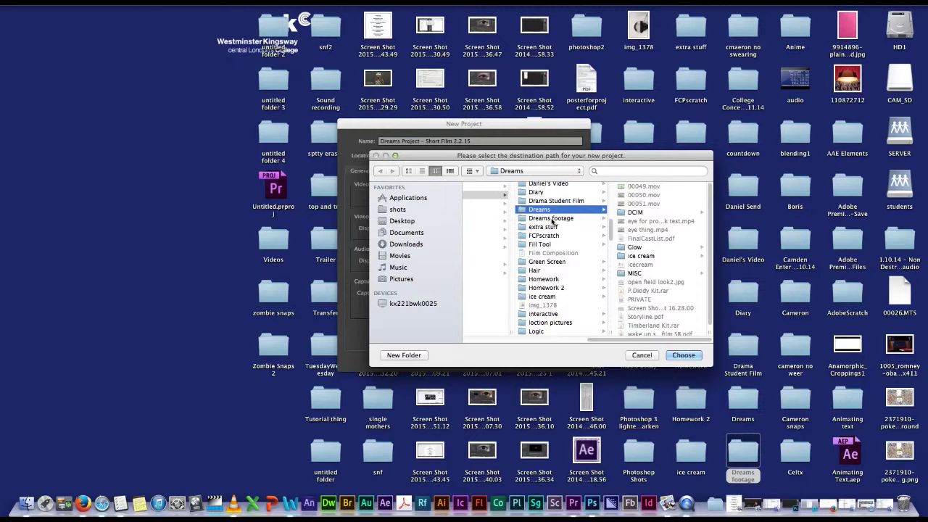
left_click(410, 356)
type("Dreams Proj")
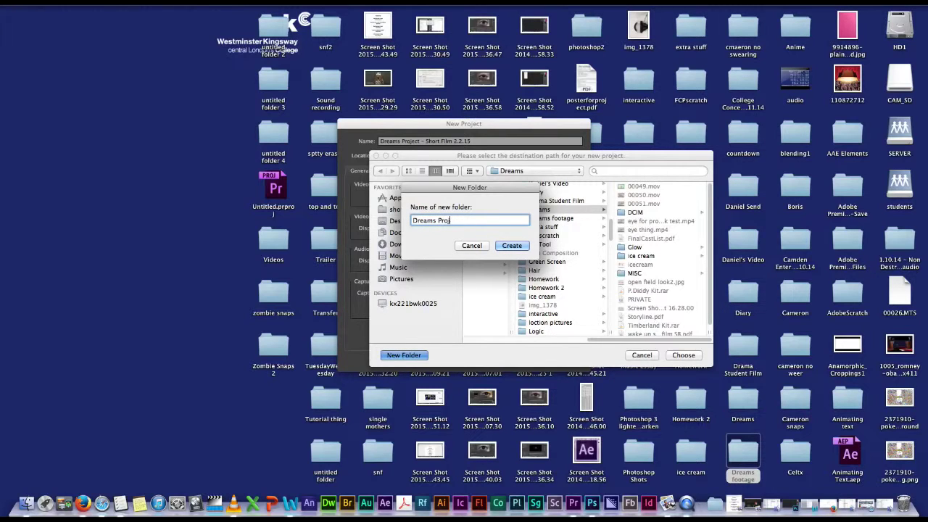
type("ect edit")
key("Return")
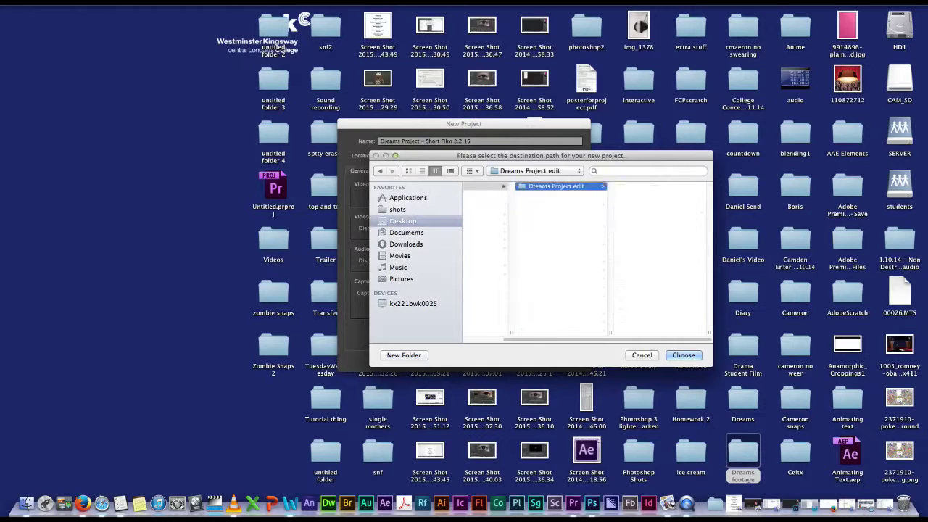
left_click(684, 355)
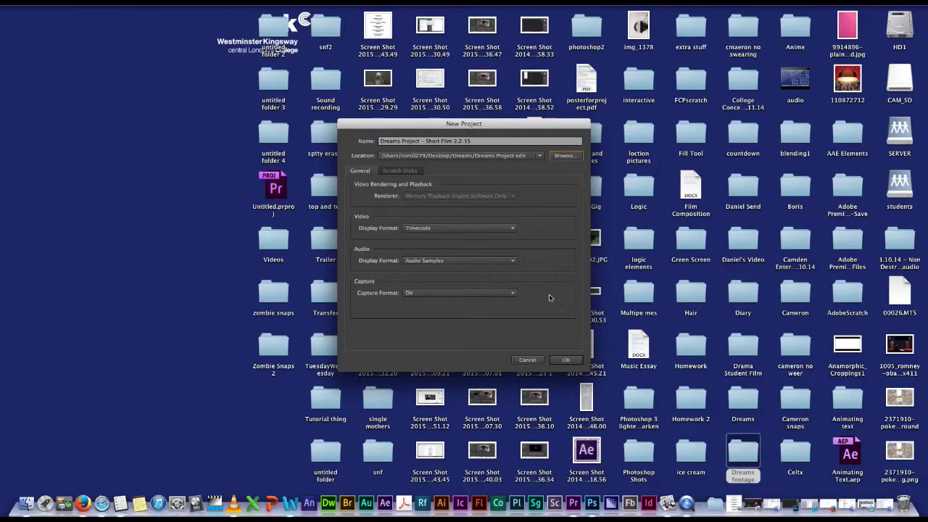
Step: Go through the video, audio and capture format options of the new project and create it
left_click(470, 228)
left_click(470, 234)
left_click(468, 261)
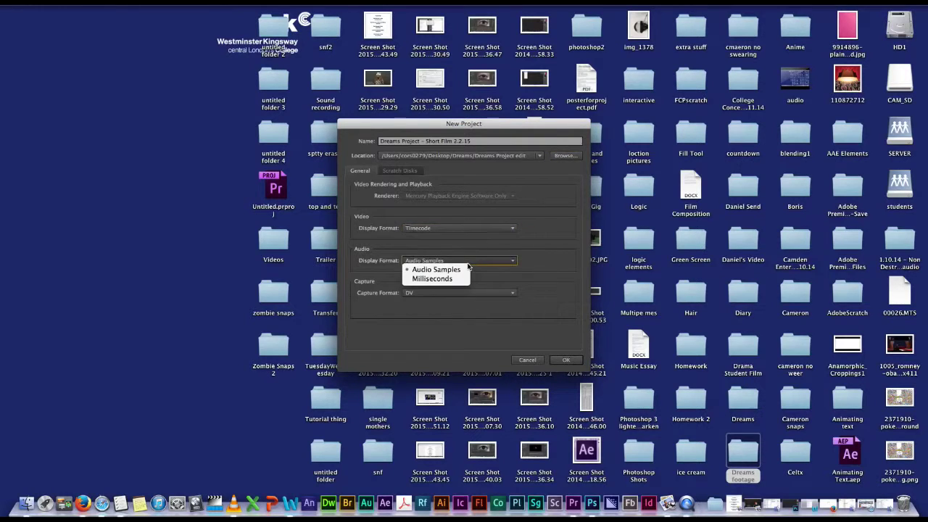
left_click(480, 298)
left_click(480, 294)
left_click(490, 319)
left_click(565, 360)
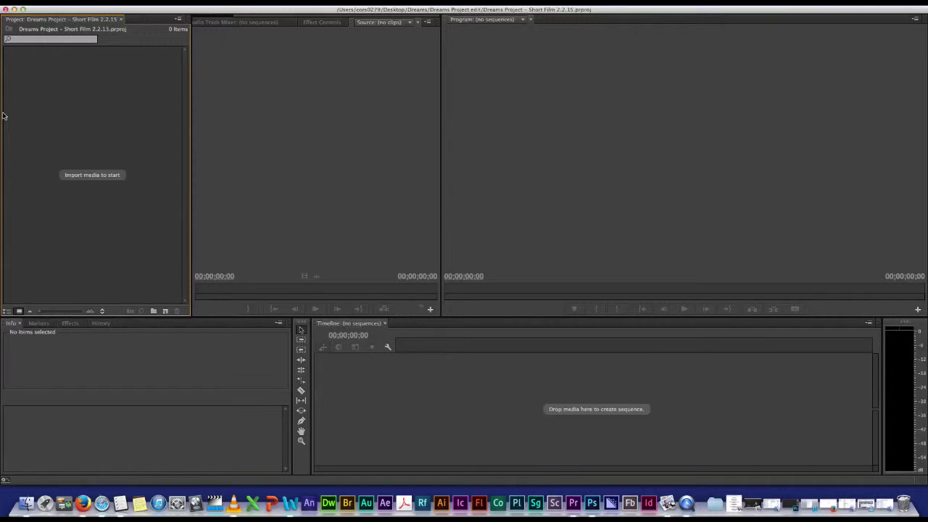
Step: Open the Media Browser and browse to the Dreams footage folder on the Desktop
left_click(248, 4)
left_click(268, 205)
left_click(17, 371)
left_click(27, 409)
scroll(51, 408, "down", 8)
left_click(63, 390)
double_click(215, 387)
scroll(215, 389, "down", 4)
scroll(218, 388, "down", 5)
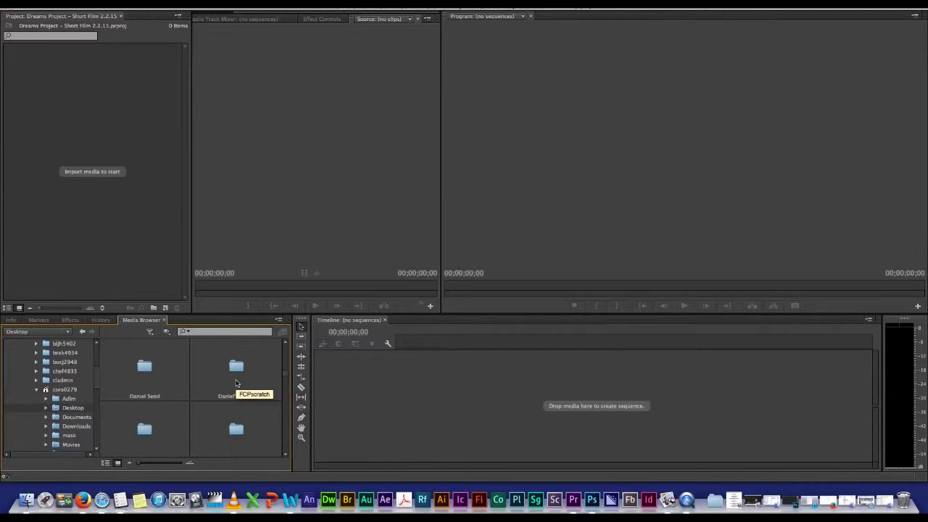
double_click(221, 414)
Step: Import clips 00033 and 00034 into the project, plus clip 00028 from the AVCHD footage
left_click_drag(148, 370, 93, 172)
left_click_drag(231, 371, 109, 174)
double_click(145, 428)
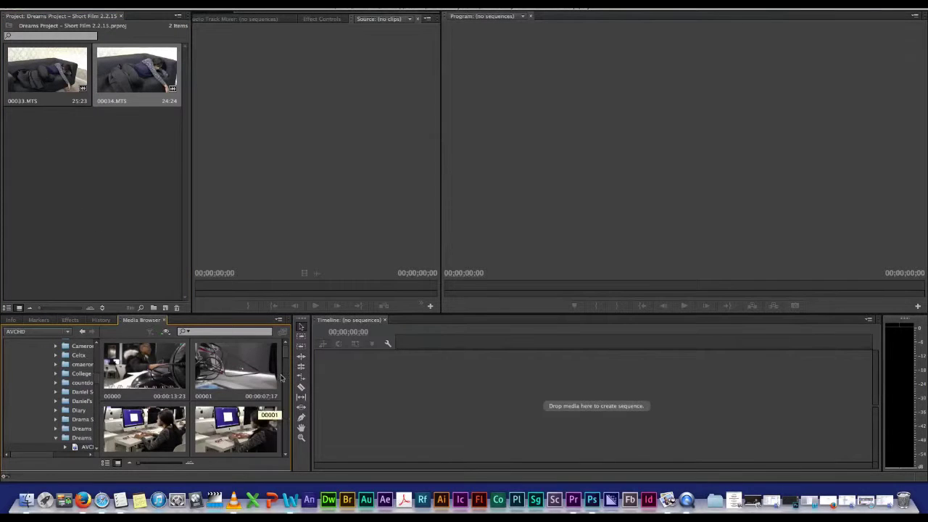
left_click_drag(284, 385, 287, 445)
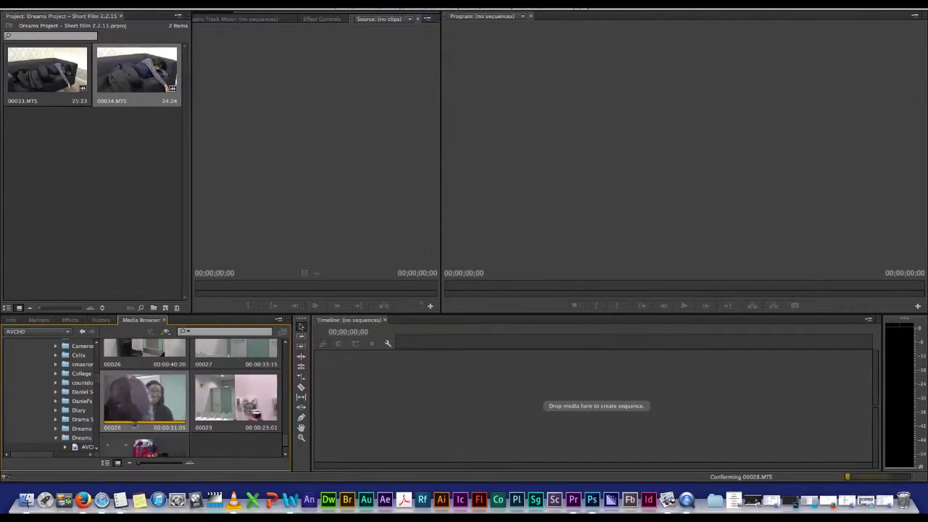
left_click_drag(145, 399, 73, 188)
Step: Import clips 00026 and 00024 from the AVCHD footage into the project
left_click_drag(286, 445, 291, 435)
scroll(289, 435, "down", 1)
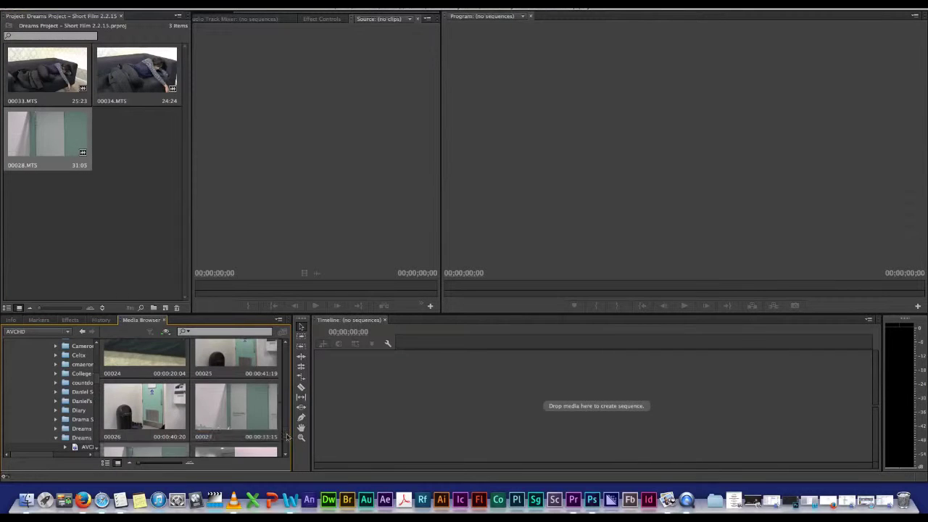
left_click_drag(145, 410, 159, 149)
scroll(287, 438, "up", 1)
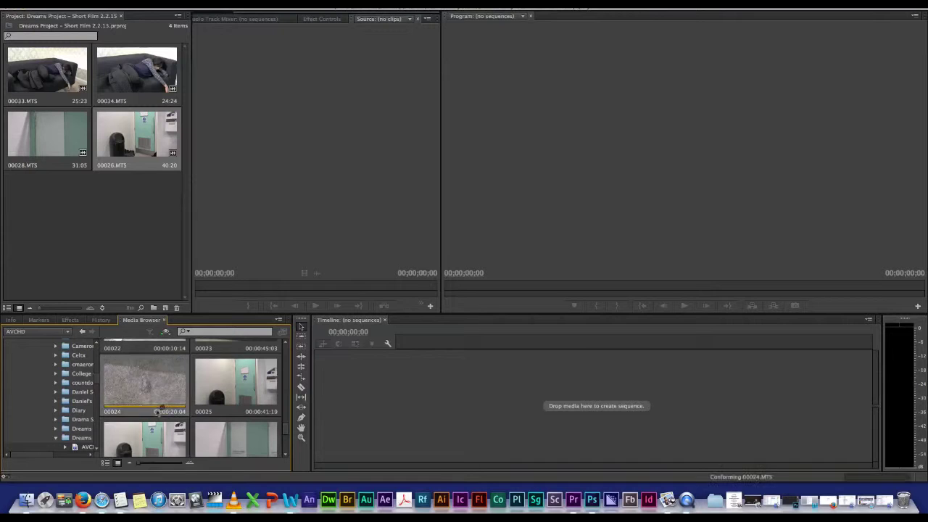
left_click_drag(136, 408, 136, 217)
Step: Import clips 00019 and 00018 from the AVCHD footage into the project
left_click_drag(285, 428, 286, 407)
left_click_drag(237, 435, 138, 203)
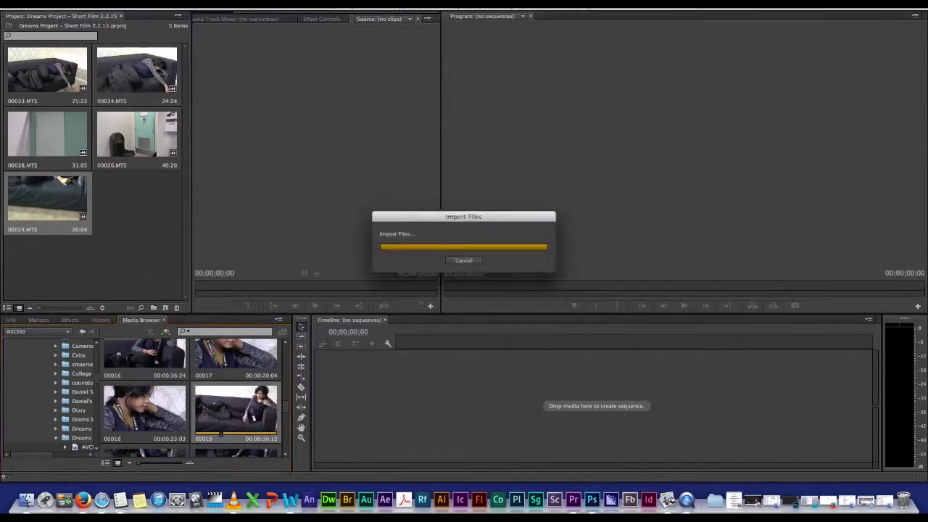
left_click_drag(162, 433, 48, 265)
Step: Import clips 00008 and 00007 from the AVCHD footage into the project
scroll(239, 433, "up", 2)
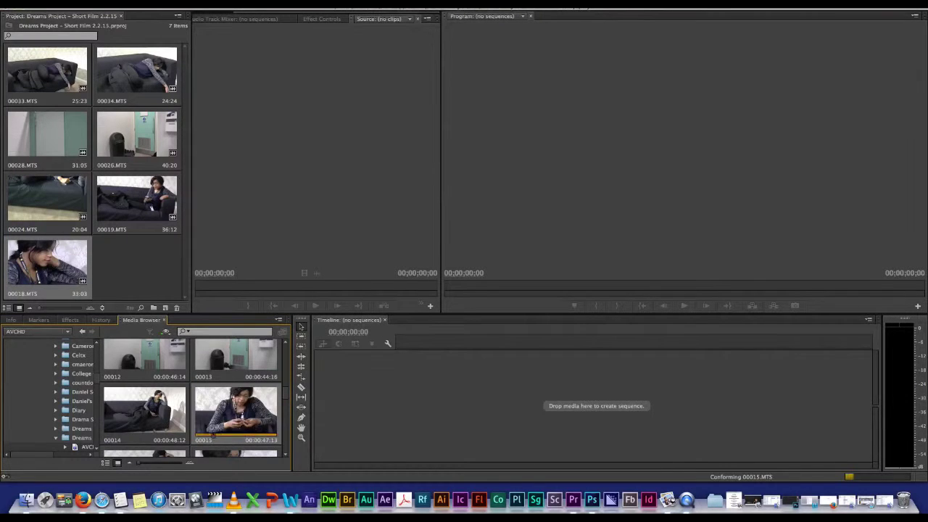
scroll(213, 432, "up", 2)
scroll(212, 431, "up", 3)
left_click_drag(151, 395, 140, 282)
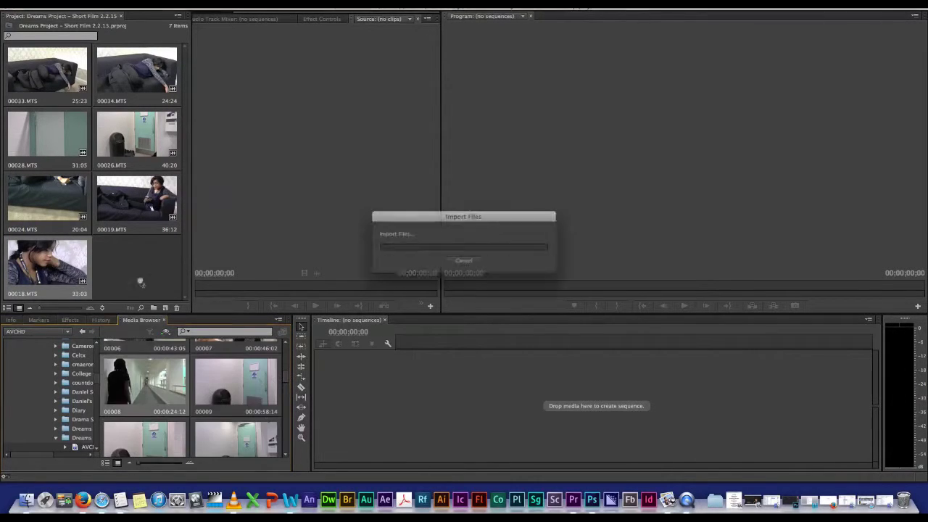
scroll(224, 427, "up", 2)
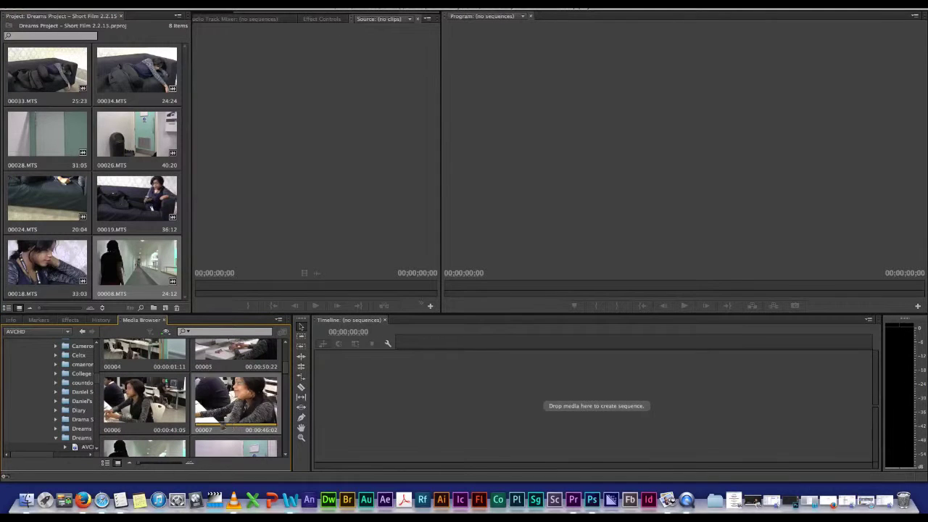
left_click_drag(266, 426, 160, 274)
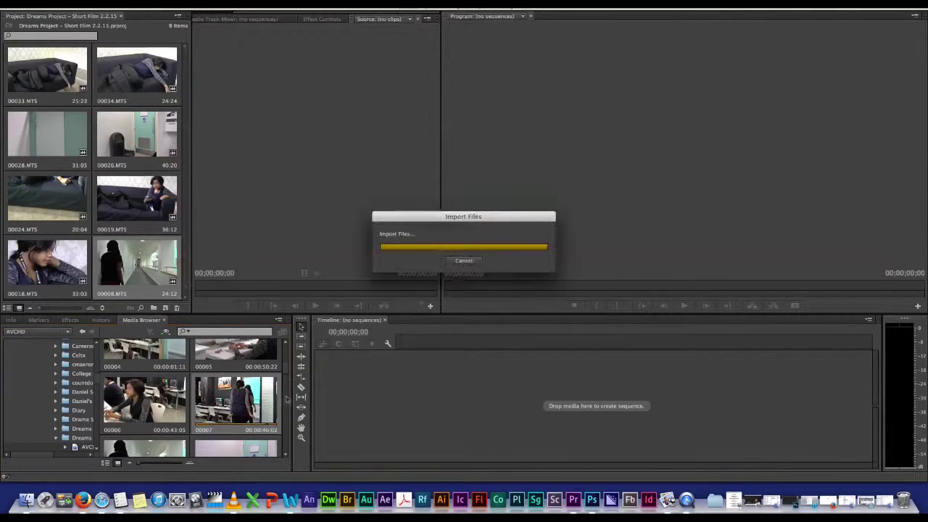
Step: Import clip 00005 from the AVCHD footage and load it in the Source Monitor
scroll(203, 428, "up", 2)
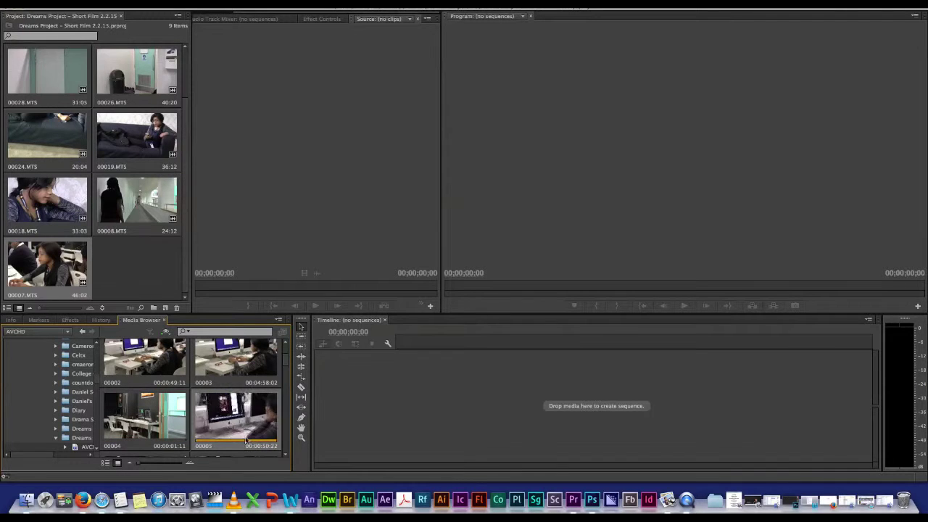
scroll(267, 383, "up", 1)
scroll(246, 406, "down", 1)
scroll(195, 402, "up", 2)
scroll(149, 203, "up", 2)
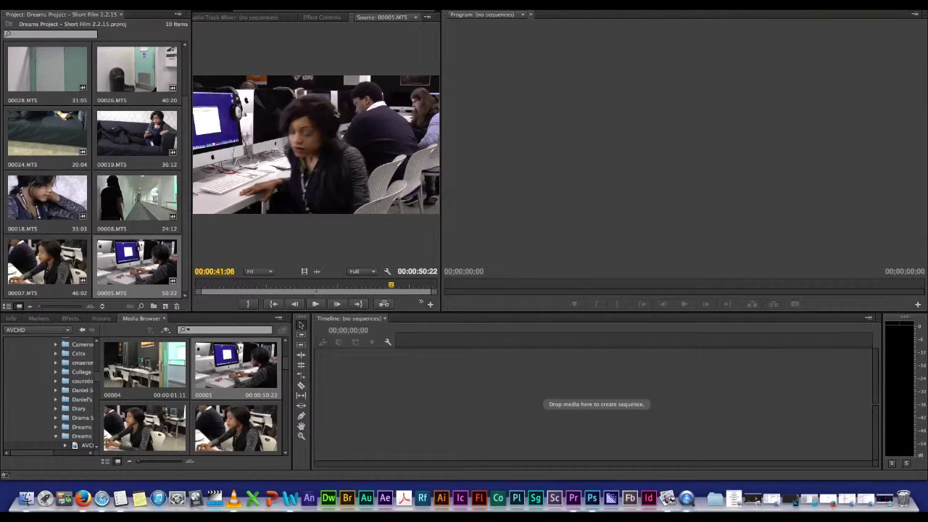
Step: Save the project
left_click(90, 2)
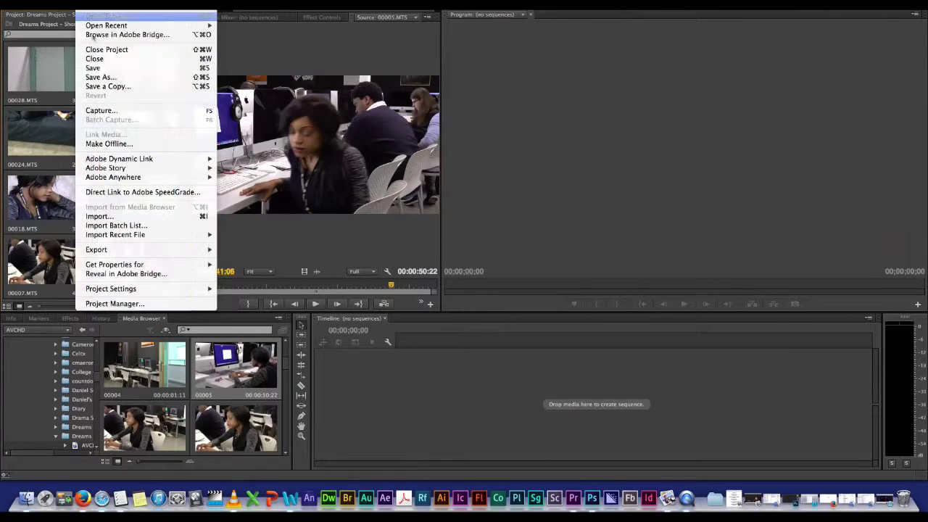
left_click(126, 70)
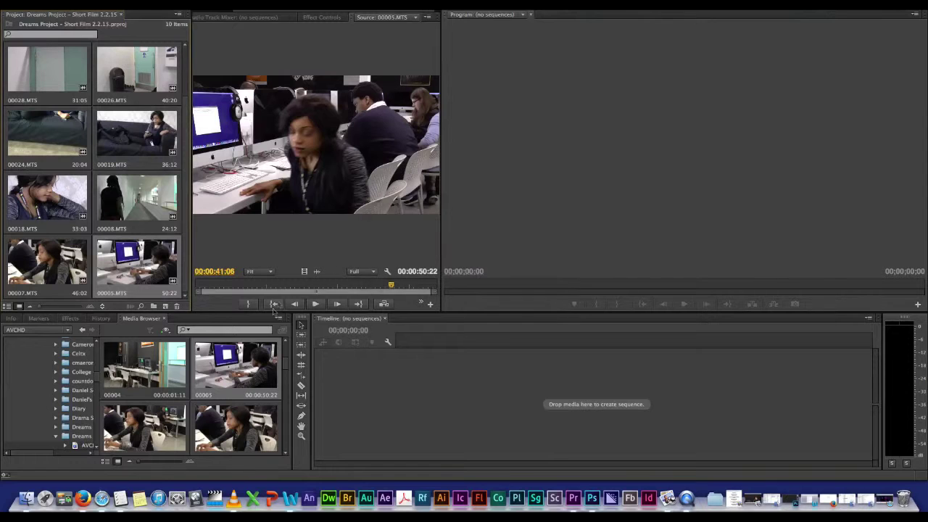
Step: Put the Media Browser first in its panel group, narrow the group and switch it to Effects
scroll(285, 371, "up", 3)
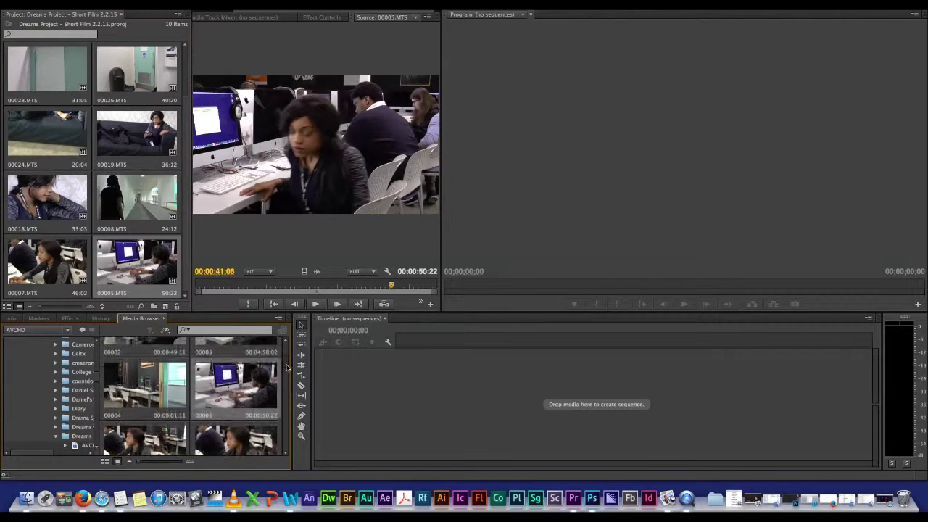
left_click_drag(288, 361, 289, 355)
left_click_drag(149, 319, 22, 319)
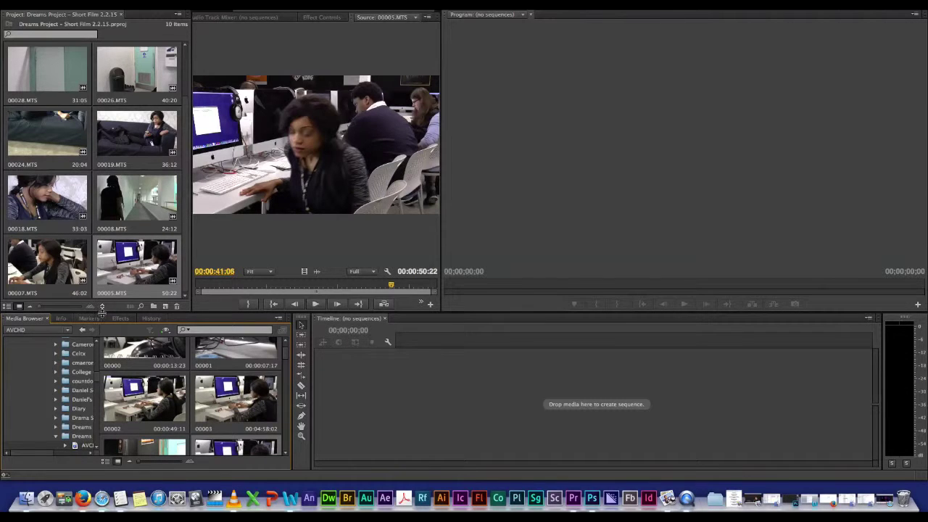
left_click_drag(290, 365, 270, 362)
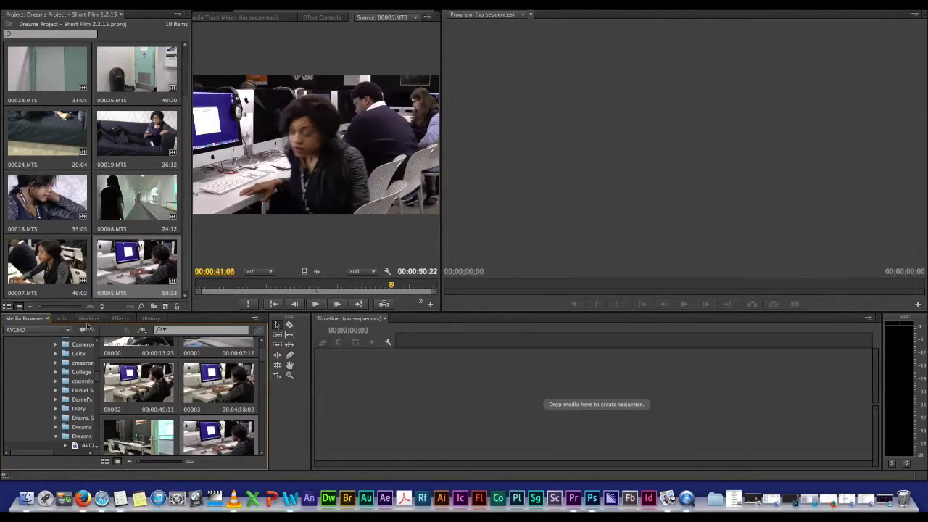
left_click(120, 319)
left_click(145, 279)
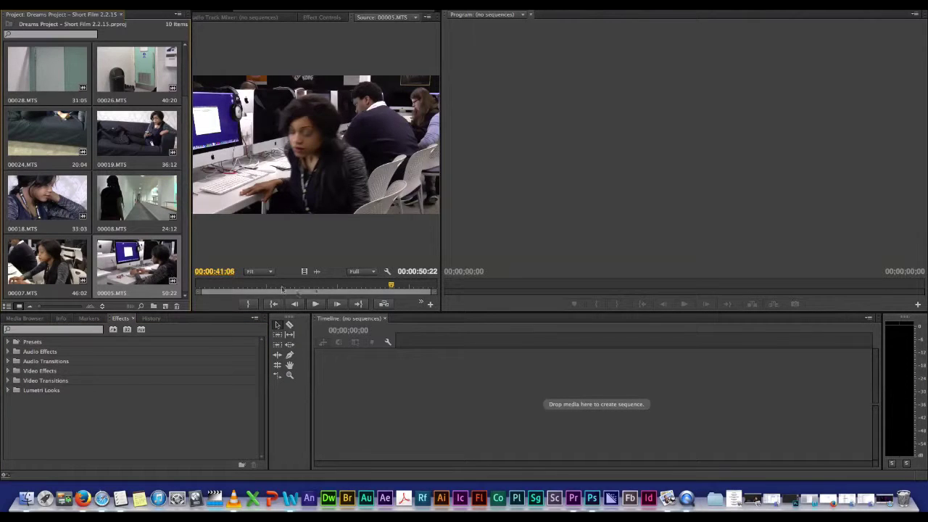
Step: Play clip 00005 from its start in the Source Monitor and mark an In point at about 12 seconds
left_click(197, 288)
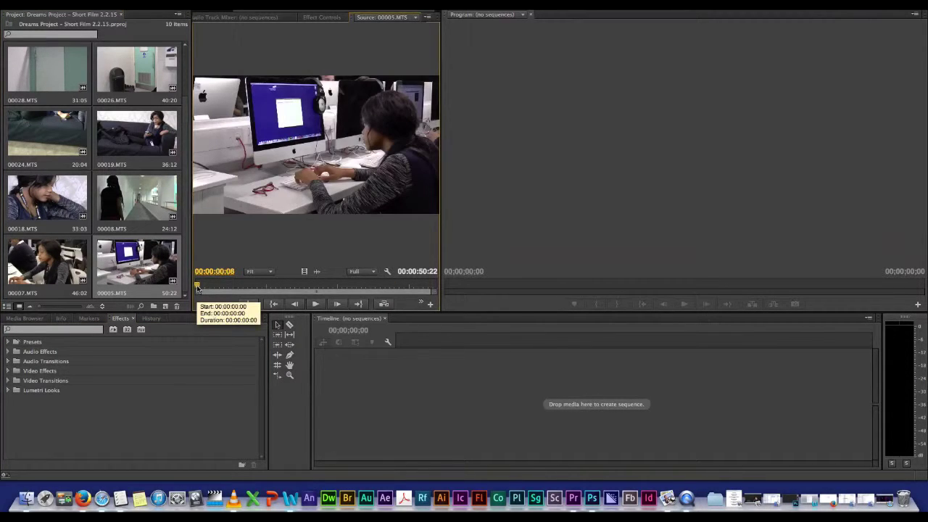
left_click_drag(196, 288, 192, 286)
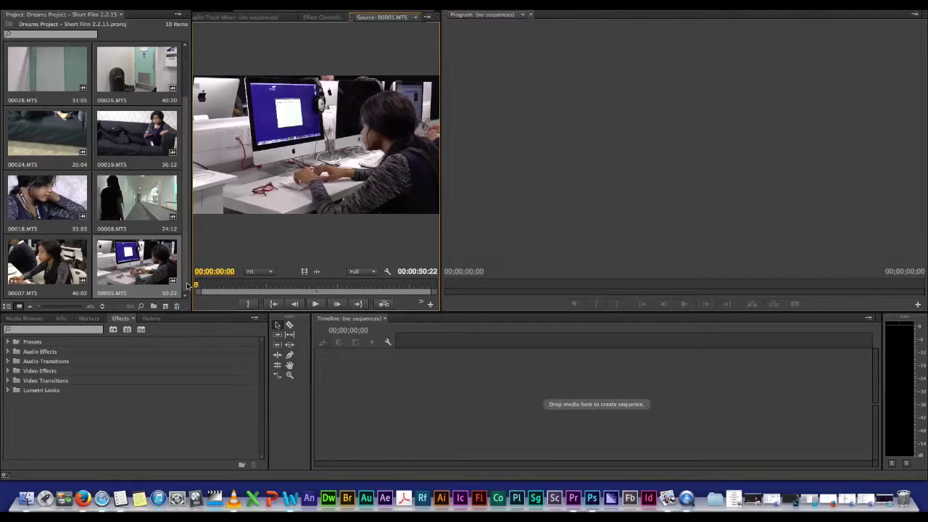
key("space")
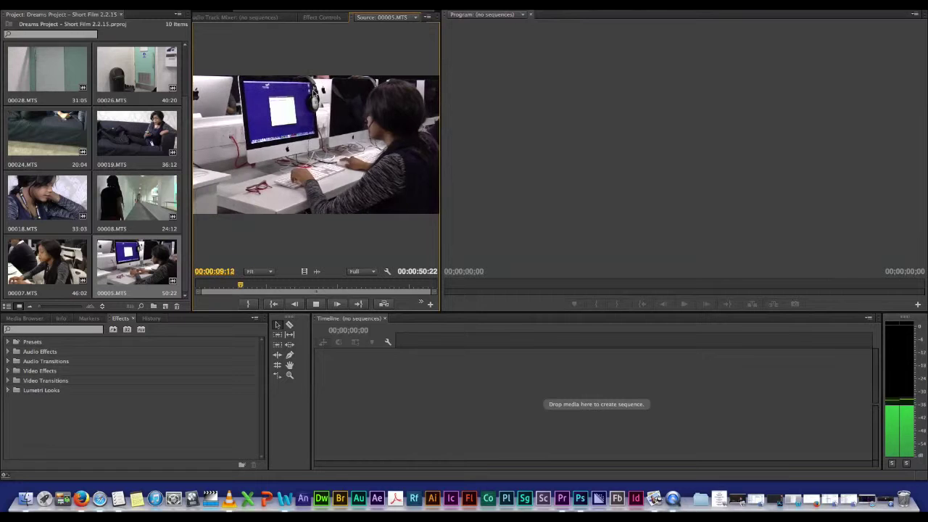
key("i")
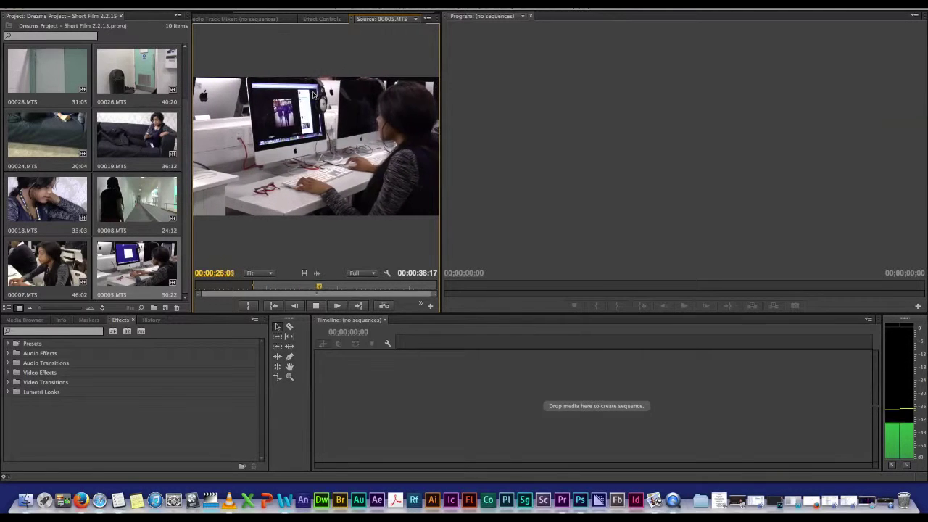
key("XF86AudioMute")
key("XF86AudioMute")
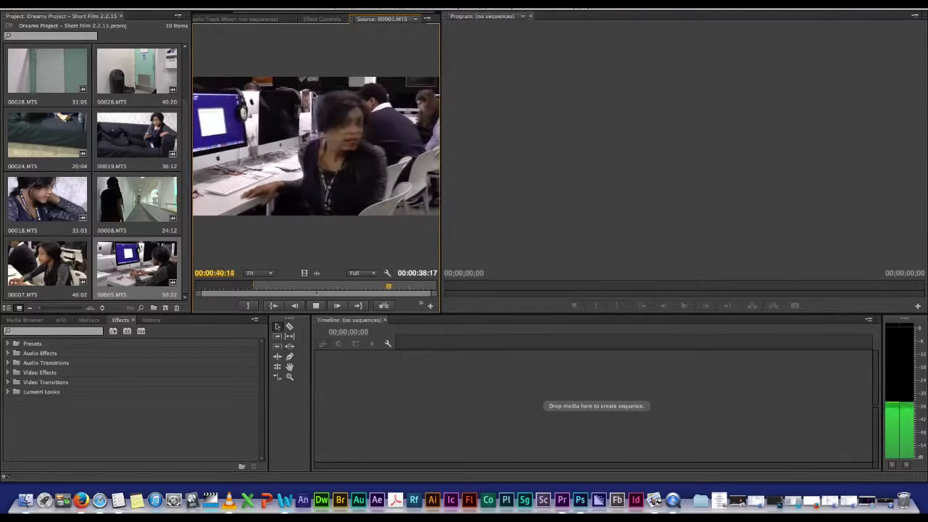
key("space")
Step: Replay clip 00005 from about 30 seconds and mark its In point at about 36 seconds
left_click(343, 288)
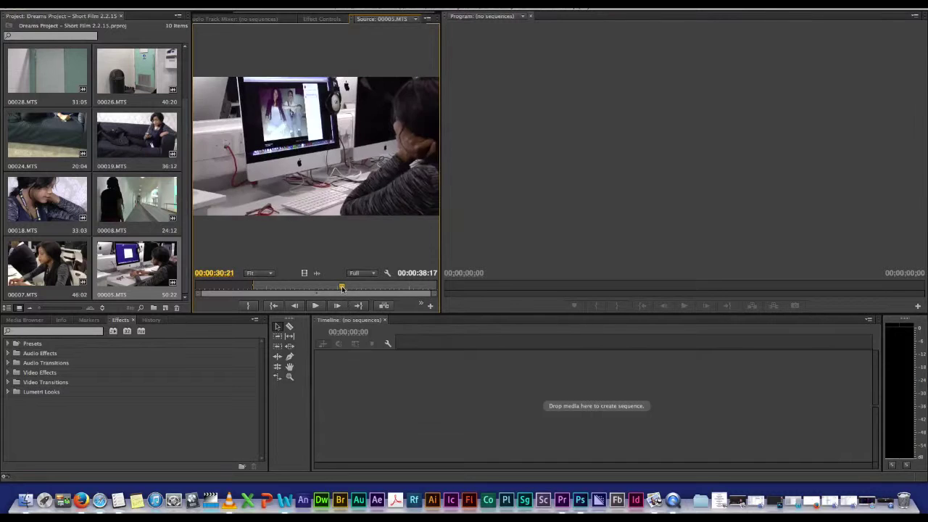
key("space")
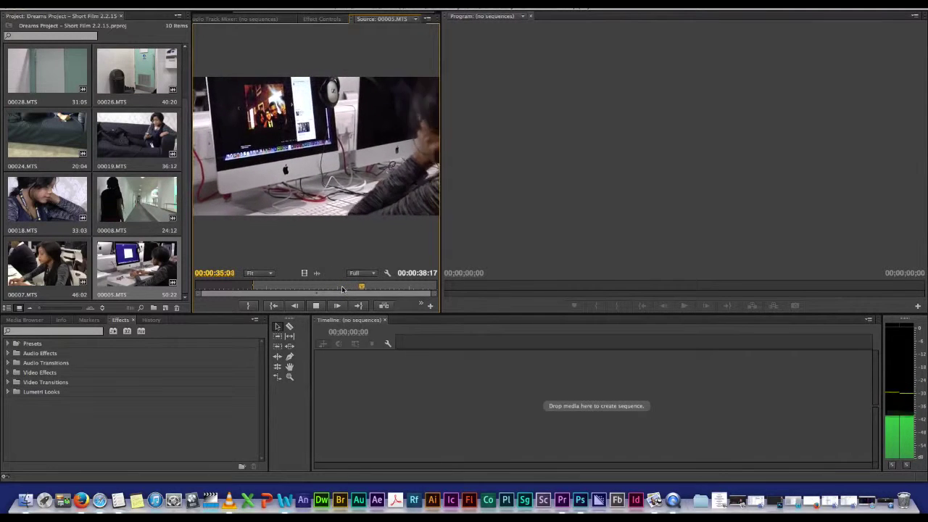
key("i")
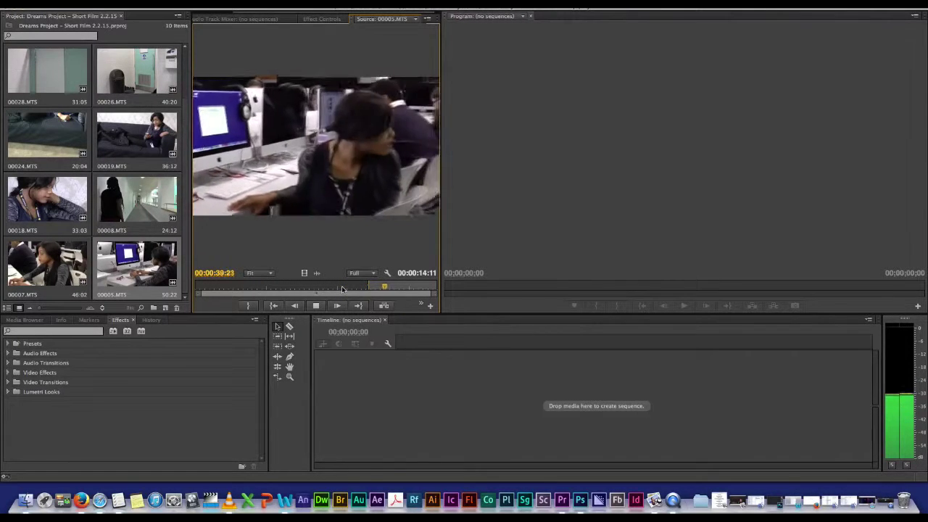
Step: Mark clip 00005 from about 12 to about 35 seconds, add that range to the empty timeline as a new sequence and start playback
left_click_drag(343, 289, 225, 289)
left_click(316, 306)
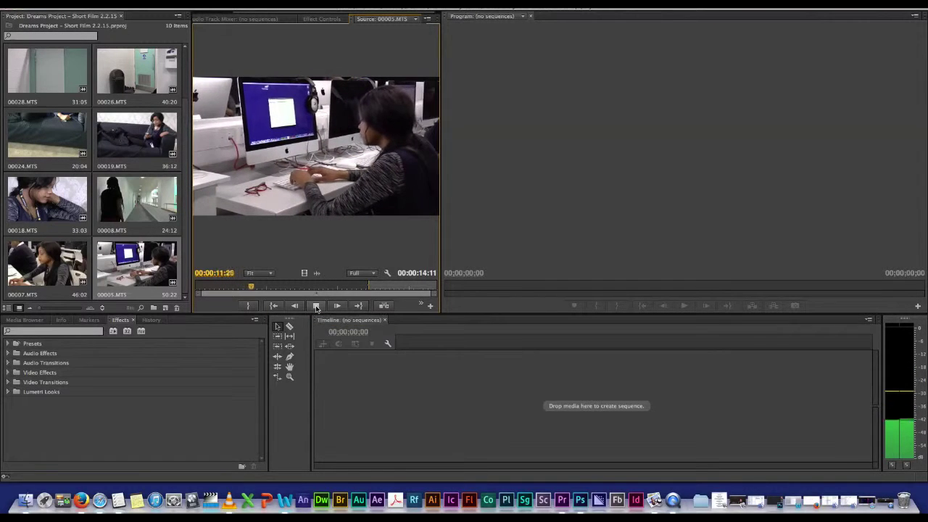
key("i")
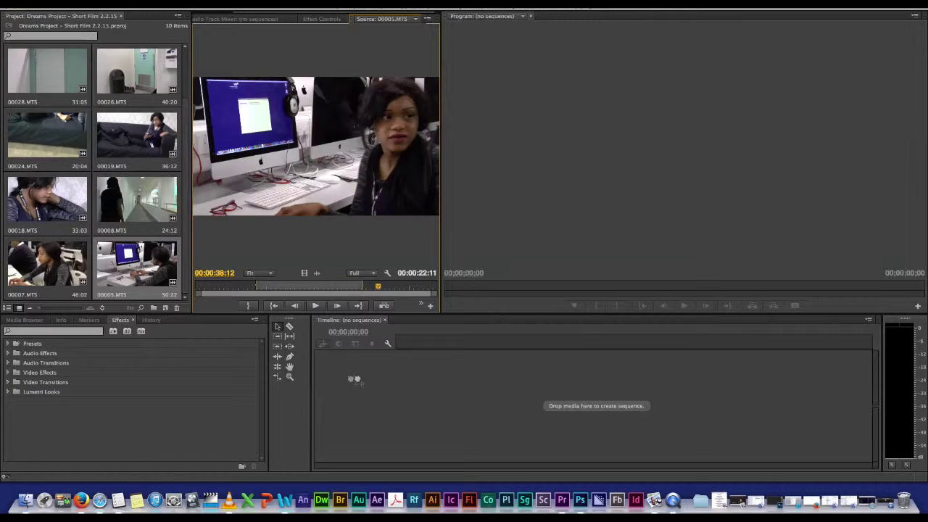
left_click_drag(354, 380, 356, 380)
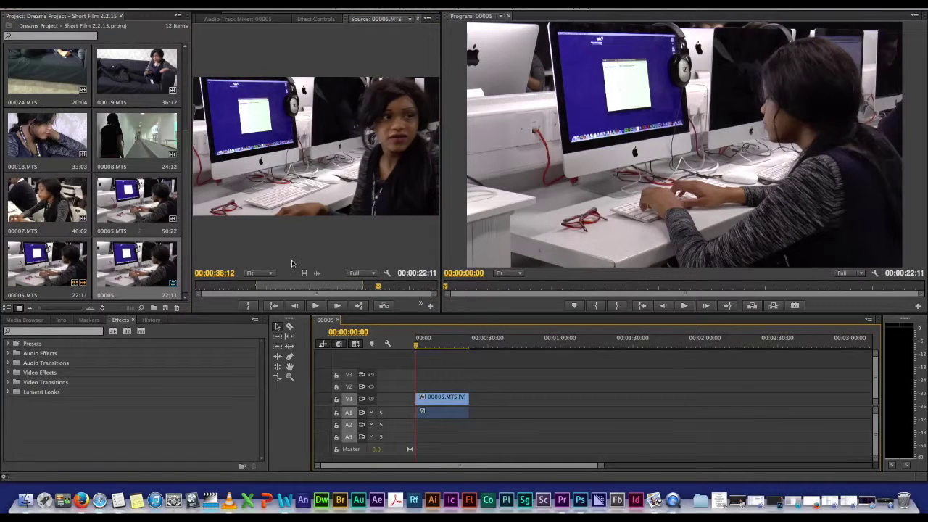
key("space")
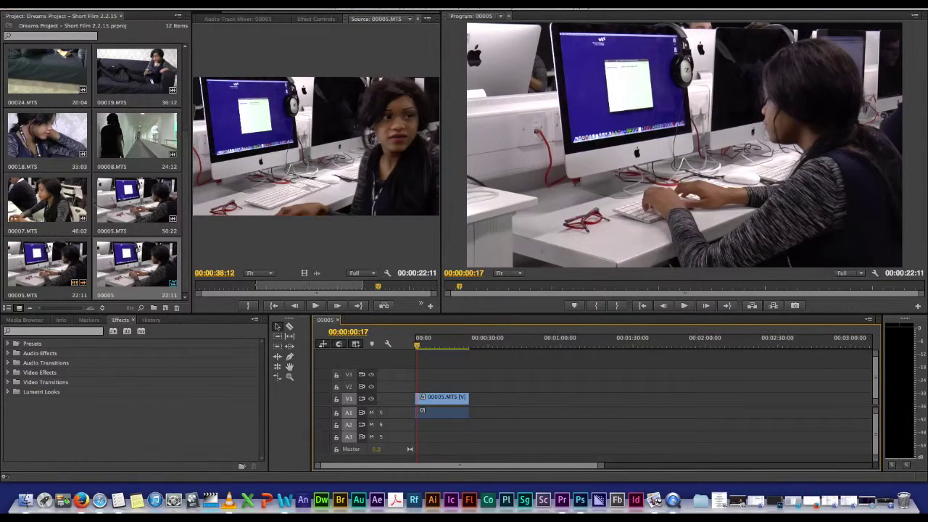
Step: Open clip 00007 in the Source Monitor and play it from its start
double_click(157, 226)
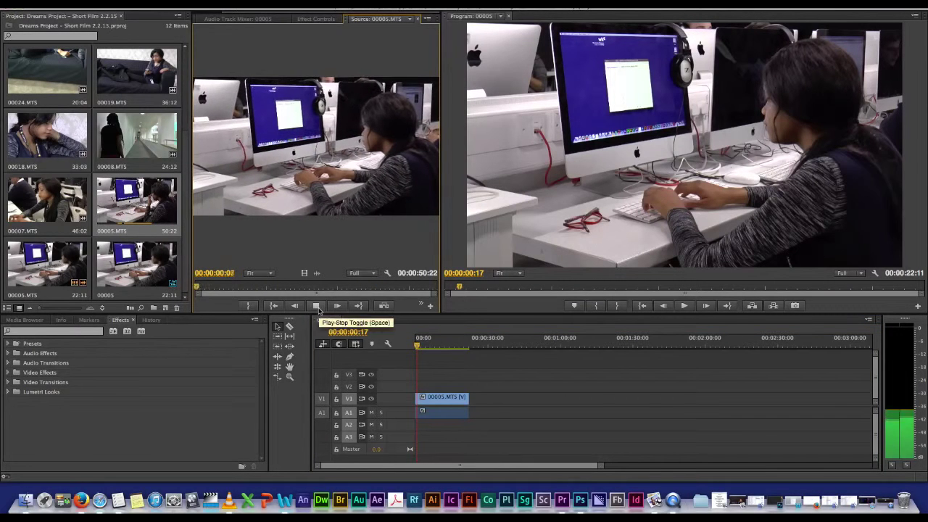
double_click(48, 209)
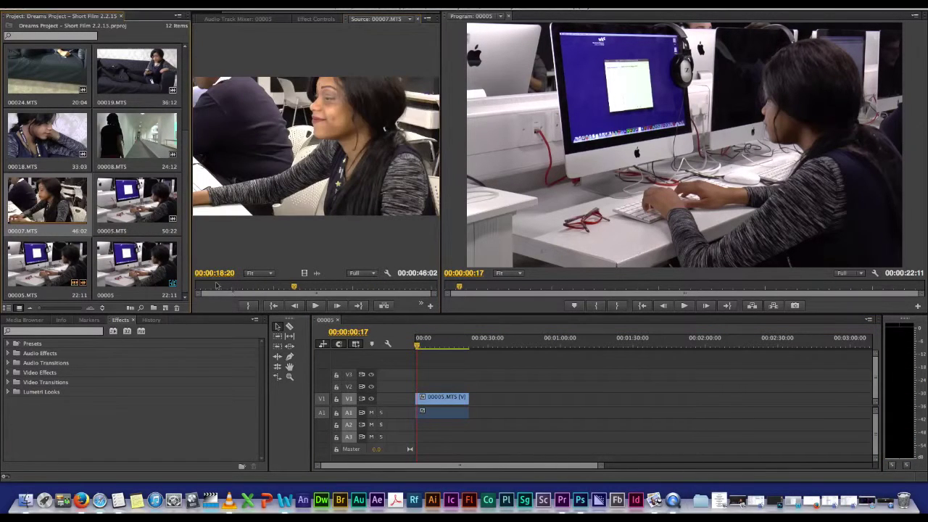
left_click(316, 305)
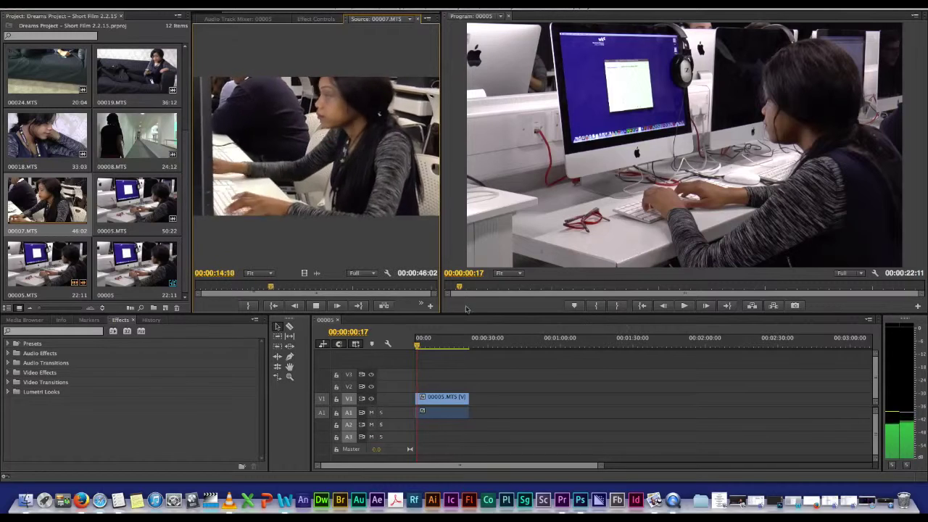
left_click_drag(459, 289, 520, 289)
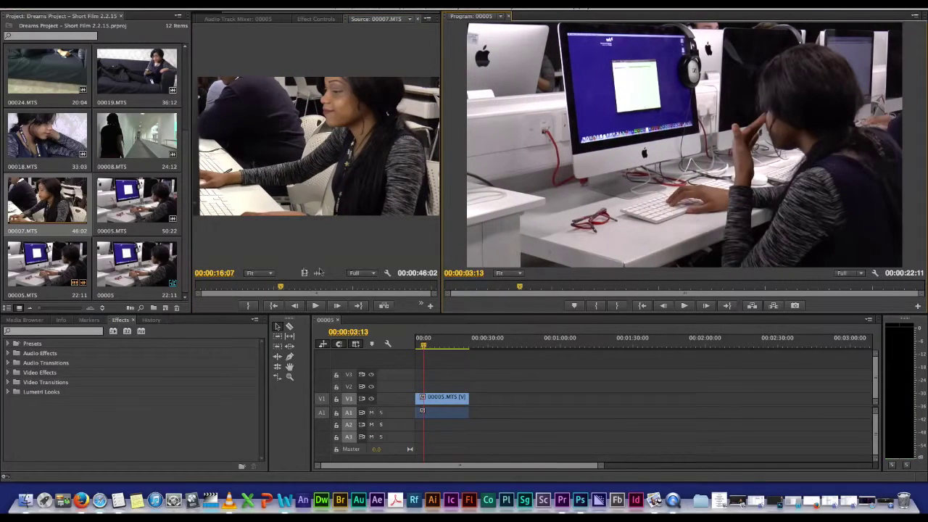
left_click_drag(277, 288, 186, 295)
left_click(316, 306)
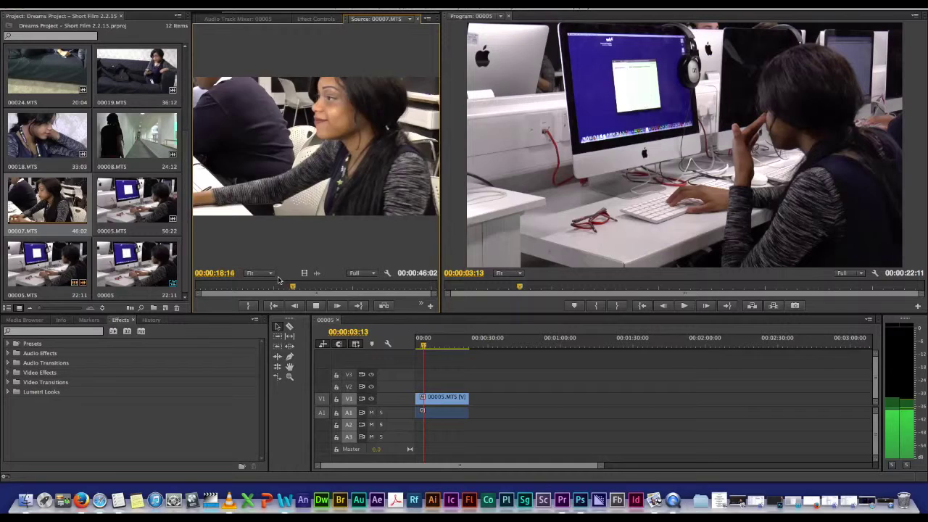
Step: Mark clip 00007 from 20:14 to 21:14, place that excerpt on V2 at 15:20 in the sequence and play it
left_click_drag(423, 348, 453, 346)
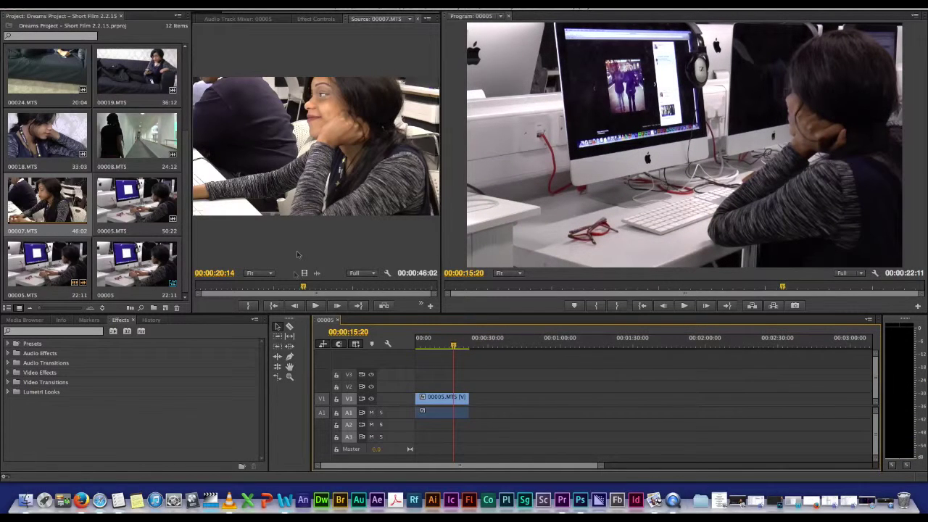
key("i")
key("space")
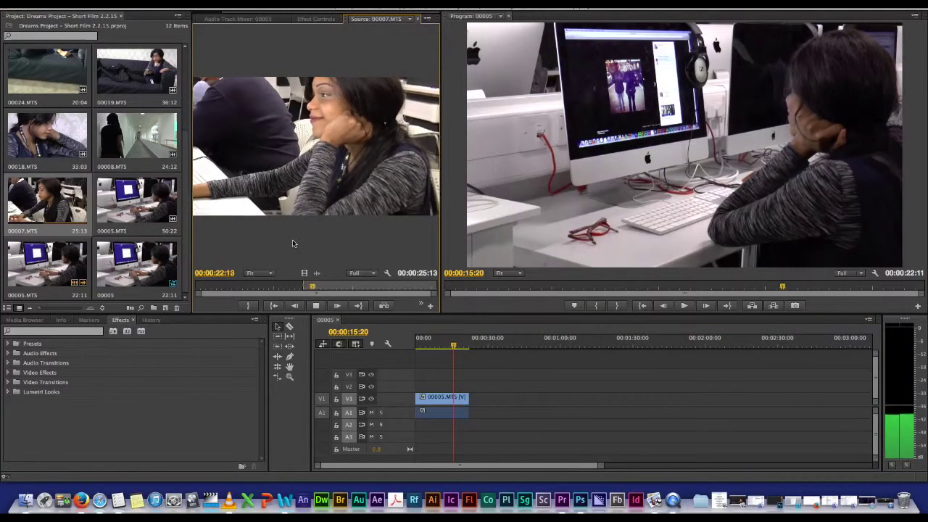
key("o")
key("space")
left_click_drag(318, 286, 310, 288)
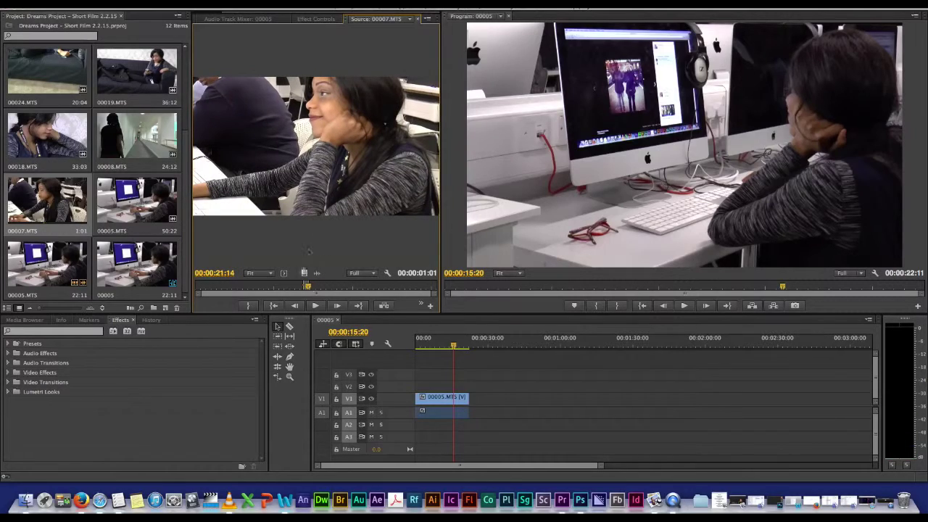
key("space")
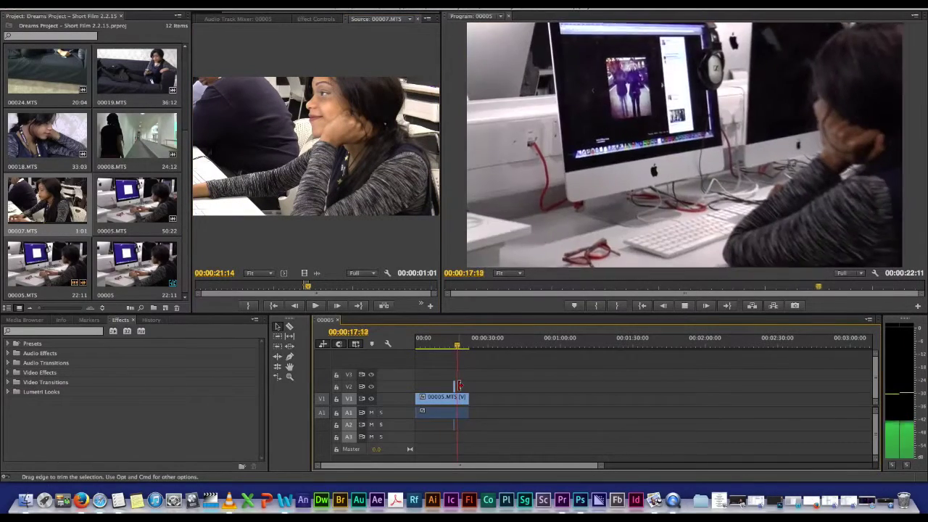
key("space")
Step: Mark clip 00007's In point at about 24 seconds and append the rest of the clip to V1 directly after clip 00005
left_click_drag(459, 348, 469, 350)
left_click_drag(337, 289, 321, 285)
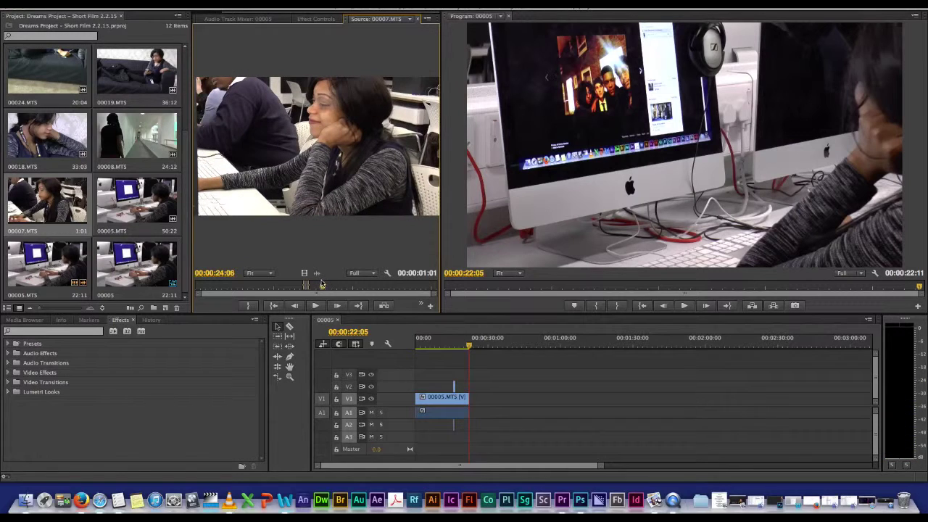
key("space")
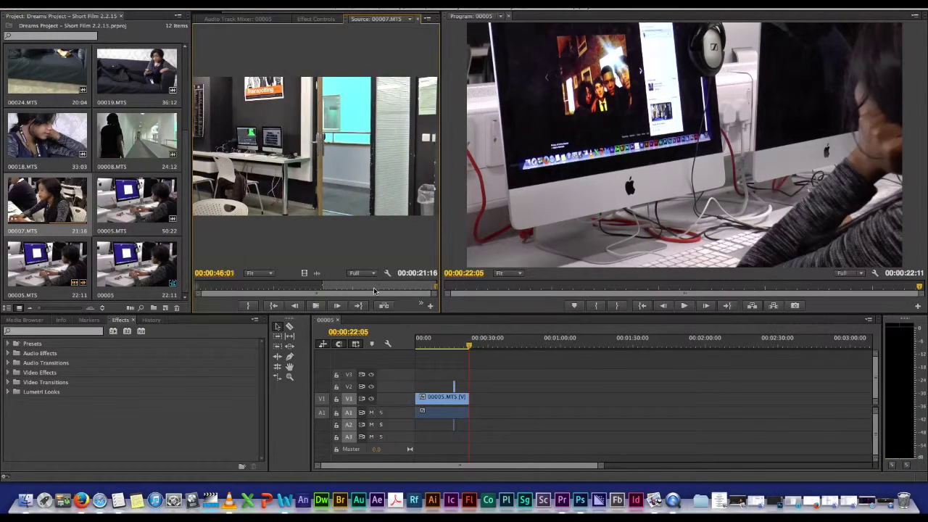
key("space")
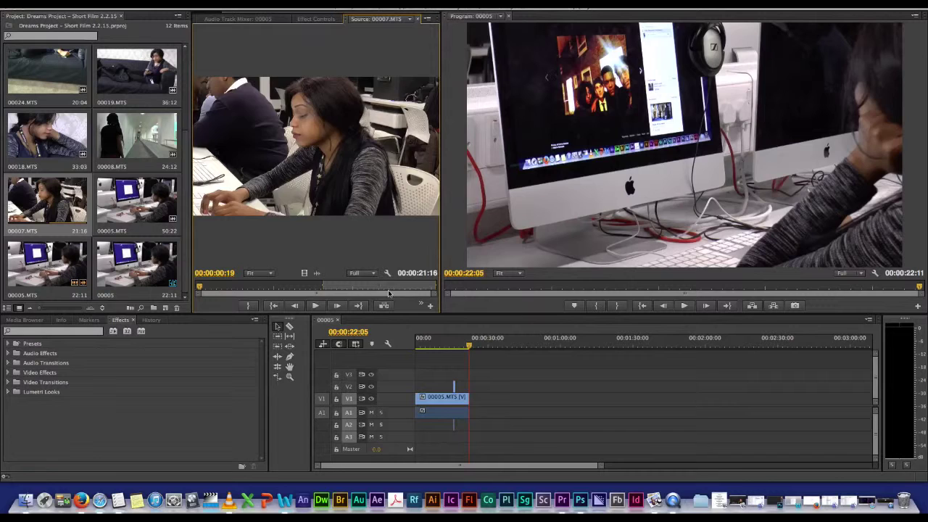
left_click_drag(370, 189, 475, 398)
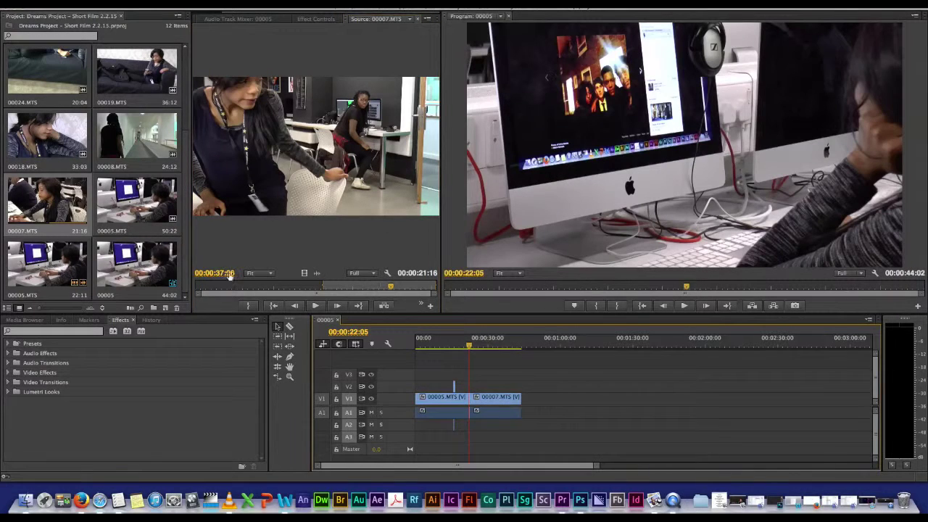
Step: Mark clip 00007 from about 37 seconds to 40:11 and place that excerpt on V2 at 35:15 in the sequence
left_click_drag(391, 286, 410, 288)
key("o")
left_click_drag(336, 216, 559, 438)
left_click_drag(500, 386, 541, 387)
left_click_drag(470, 346, 506, 347)
left_click_drag(540, 388, 510, 388)
left_click_drag(509, 349, 502, 349)
left_click_drag(511, 388, 506, 388)
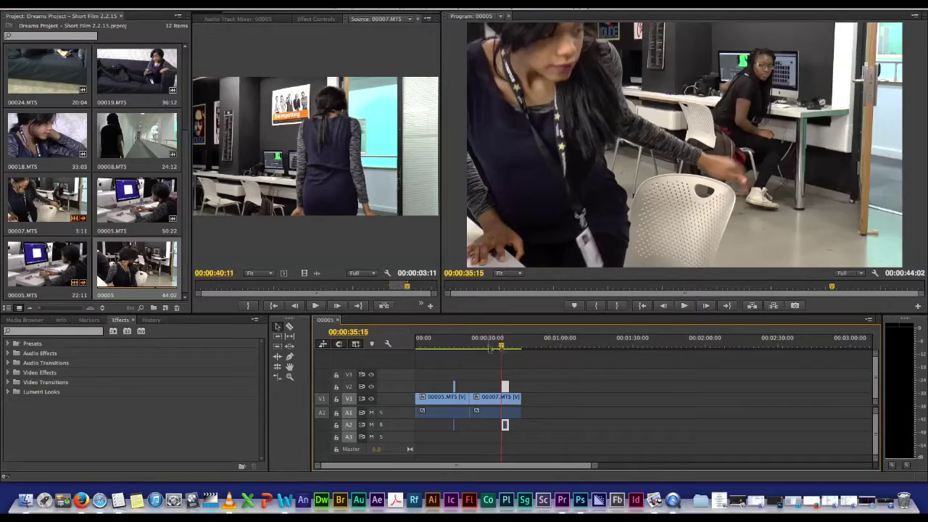
Step: Play the sequence around the second V2 excerpt and move that excerpt to about 38 seconds
left_click_drag(502, 346, 489, 346)
left_click(684, 305)
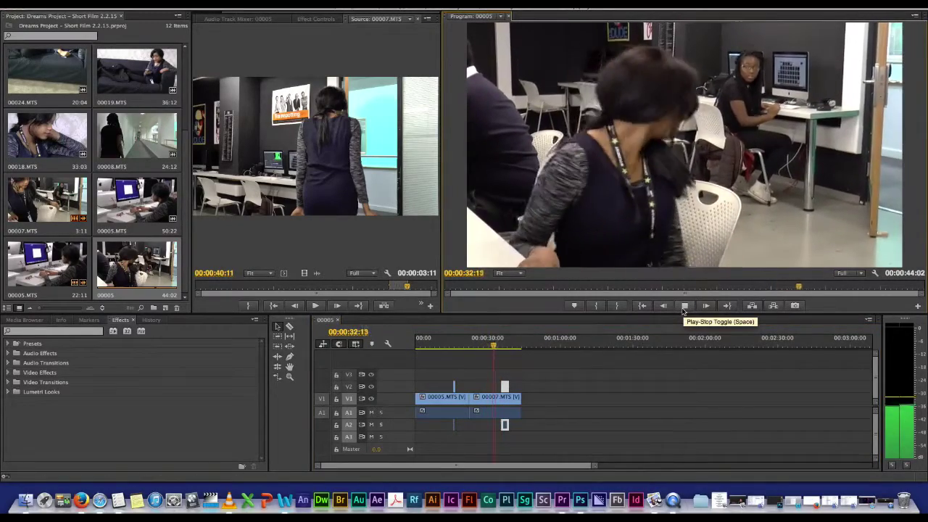
left_click_drag(594, 466, 530, 466)
left_click(555, 347)
left_click_drag(555, 348, 550, 348)
left_click(684, 306)
left_click(683, 305)
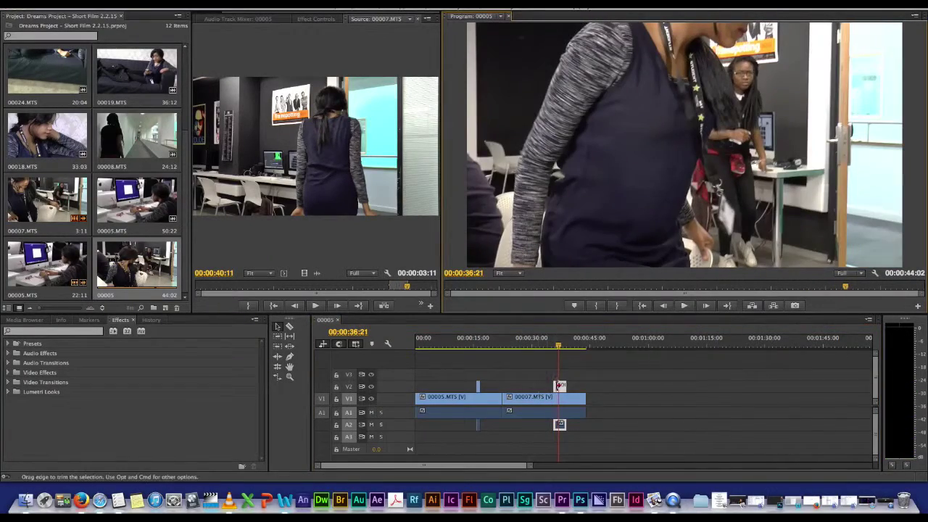
left_click_drag(561, 388, 571, 387)
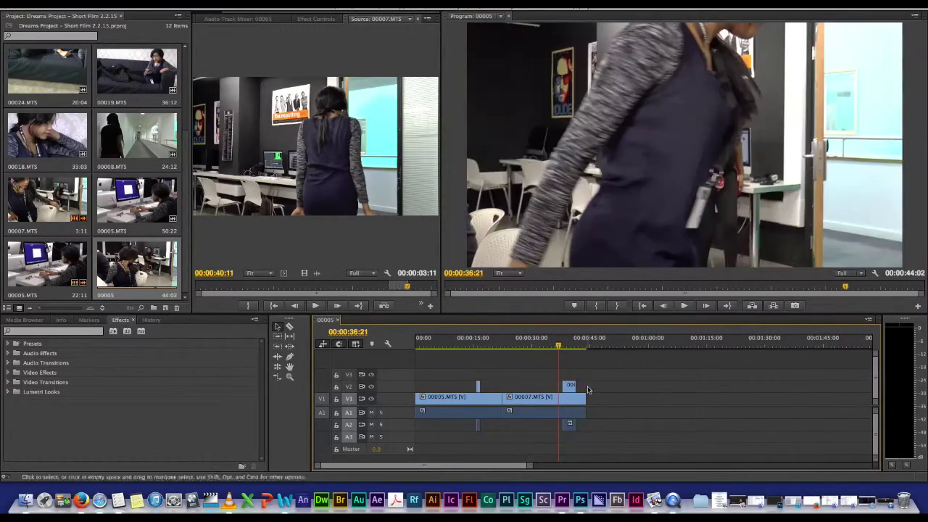
Step: Load clip 00005 in the Source Monitor at 43:16 and delete the second V2 excerpt from the sequence
double_click(134, 213)
left_click_drag(305, 288, 402, 285)
left_click(569, 385)
key("Delete")
Step: Mark clip 00005 from 43:16 to 46:15 and try placing that excerpt on V2 at about 37 seconds
left_click_drag(559, 347, 562, 347)
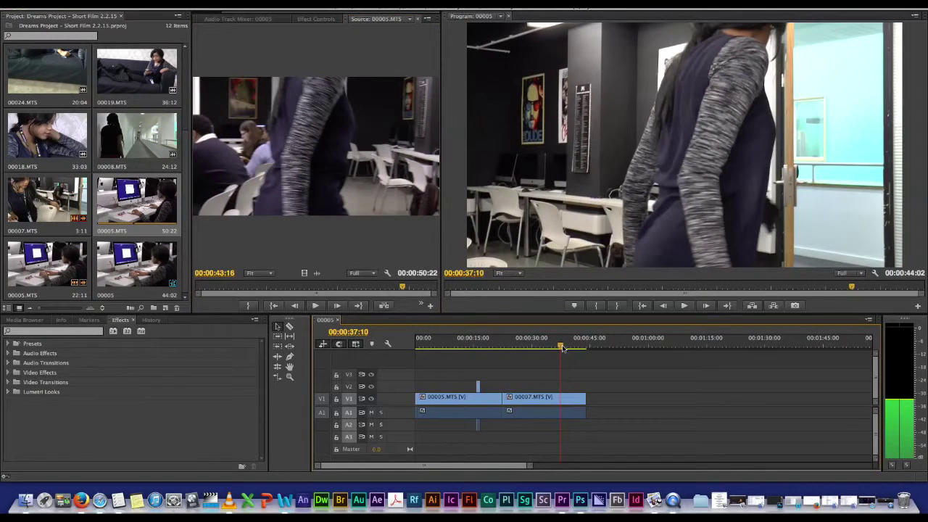
key("i")
left_click(375, 254)
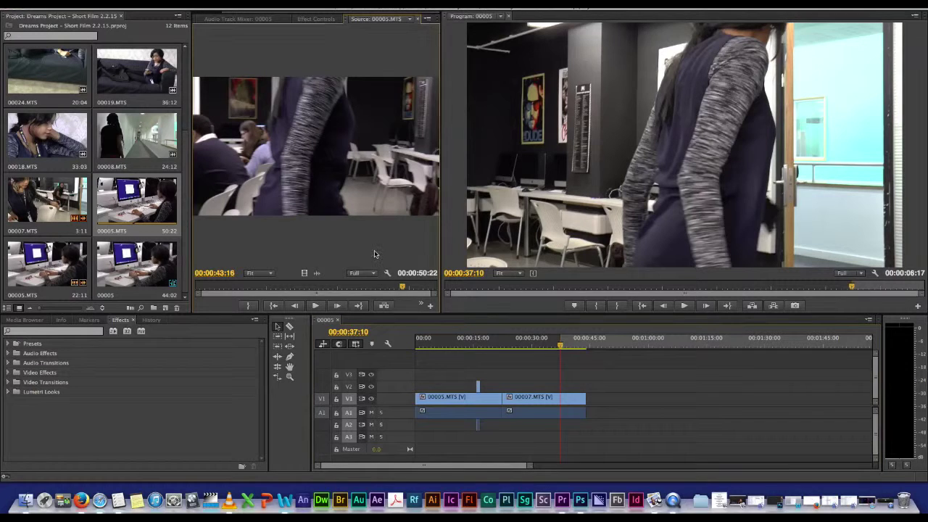
key("i")
left_click_drag(403, 288, 418, 289)
key("o")
left_click_drag(354, 200, 560, 386)
Step: Play the sequence from about 34 seconds to near its end
left_click_drag(560, 348, 548, 348)
left_click(684, 307)
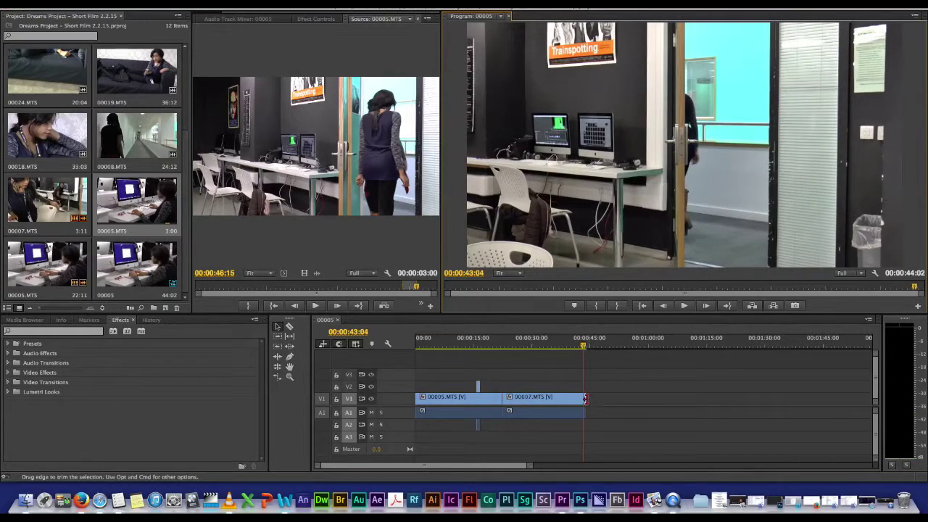
key("space")
Step: Try adding the whole of clip 00008 after clip 00007 on V1, play the join and undo the addition
left_click_drag(150, 135, 590, 400)
left_click(573, 345)
key("space")
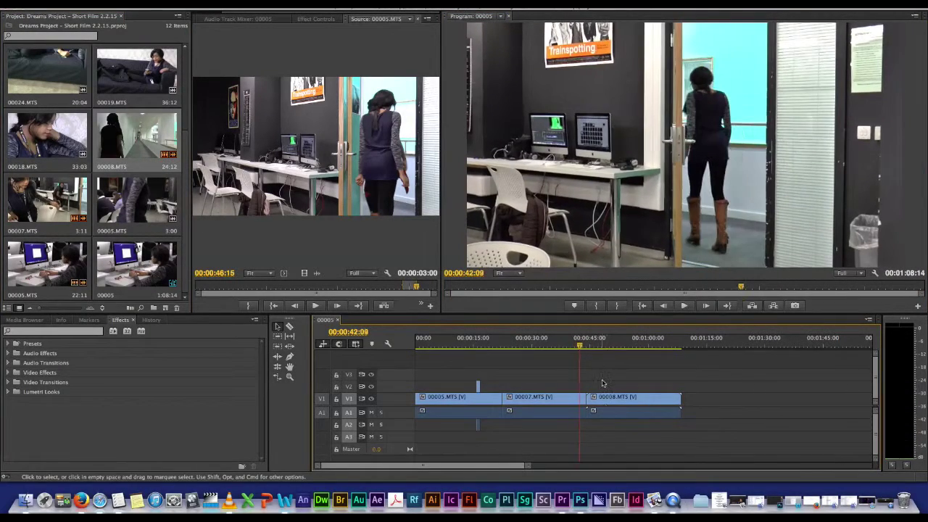
key("super+z")
Step: Mark clip 00008's In point at about 3 seconds and append the rest of the clip to V1 after clip 00007
double_click(125, 142)
left_click_drag(275, 287, 211, 288)
key("i")
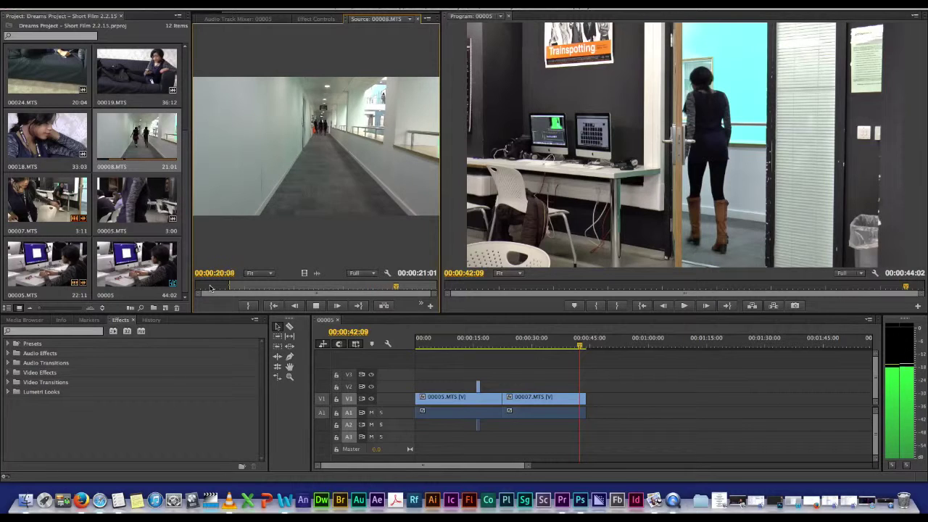
left_click_drag(328, 177, 586, 400)
Step: Cut clip 00008 on V1 with the Razor tool at several points between about 52 and 61 seconds
left_click(289, 327)
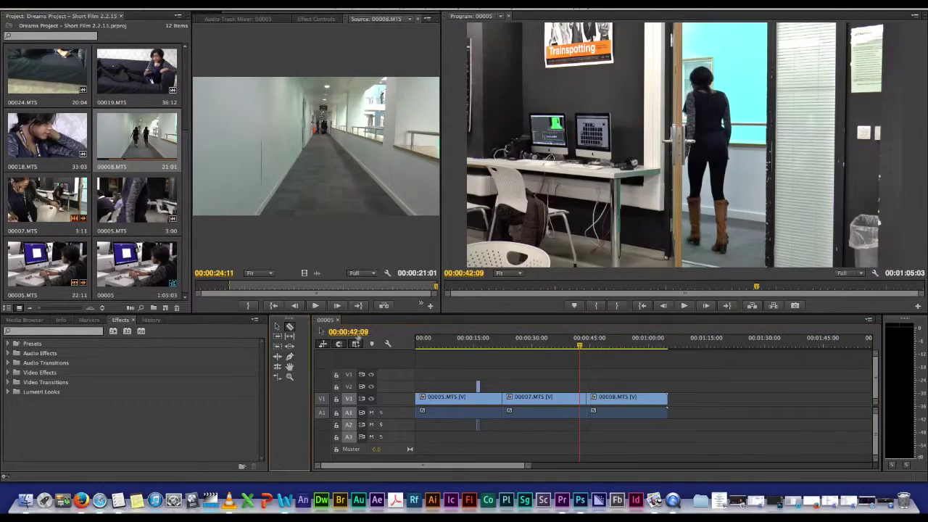
left_click(618, 401)
left_click_drag(589, 347, 645, 350)
left_click(635, 403)
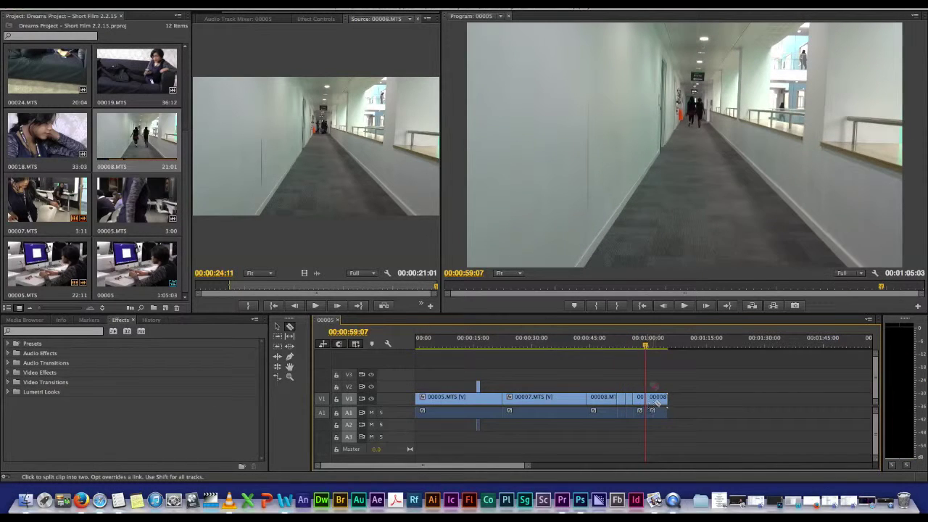
Step: Remove two short pieces of the cut clip 00008 and move the remaining pieces earlier to close the gaps
left_click(279, 328)
left_click_drag(645, 349, 611, 349)
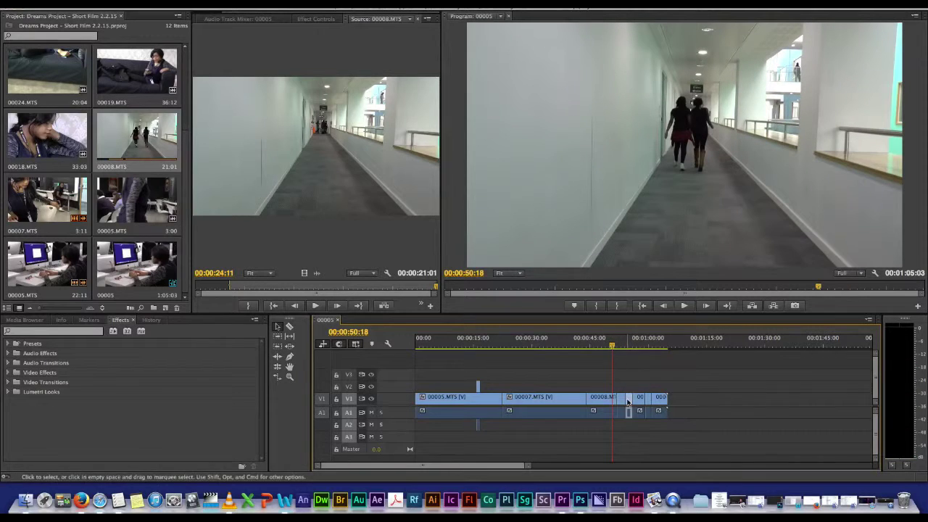
left_click_drag(638, 401, 645, 399)
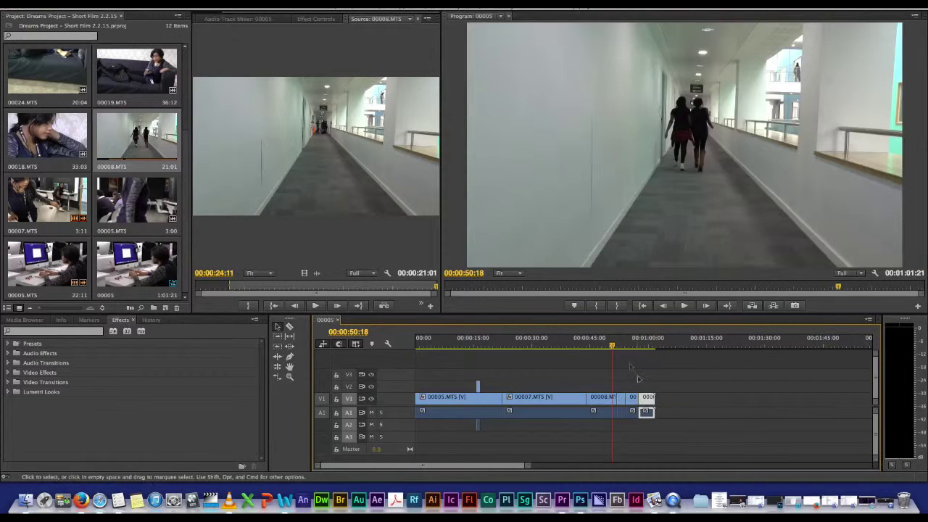
Step: Play the shortened clip 00008 section of the sequence to check its cuts
key("space")
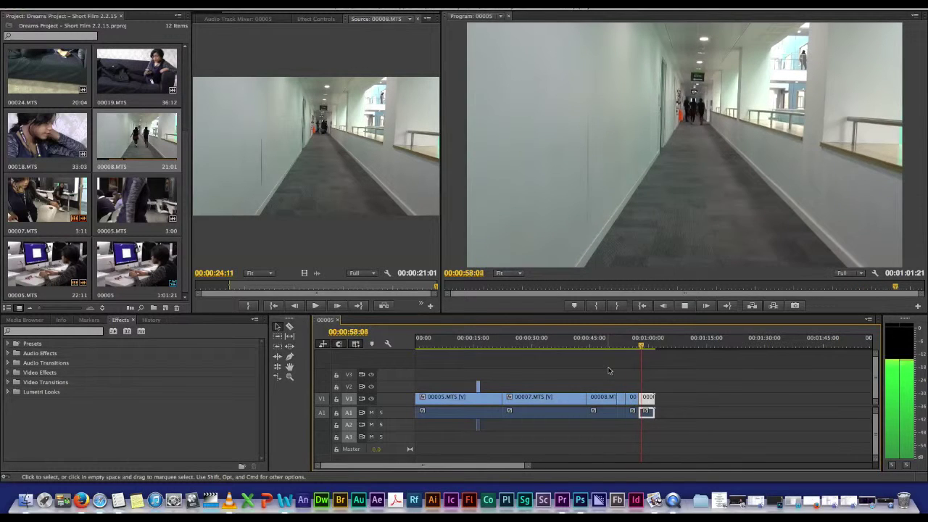
left_click(603, 350)
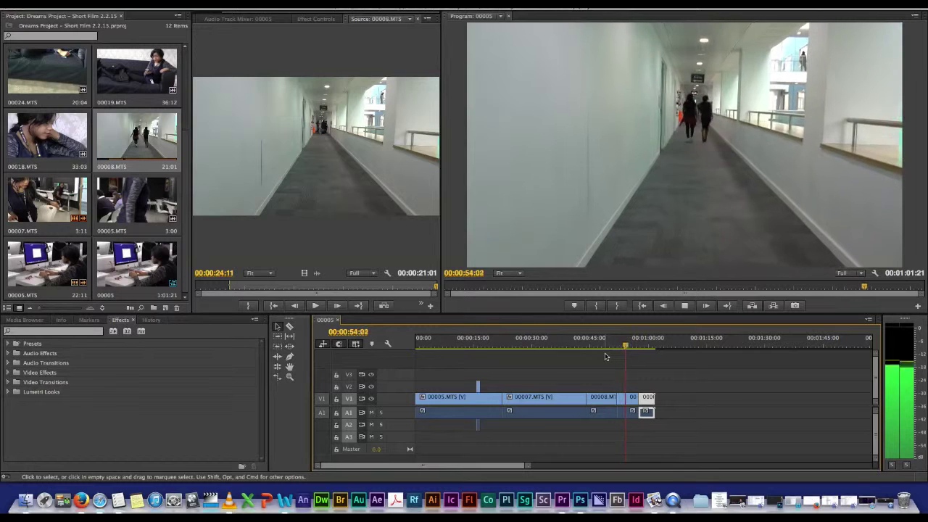
key("space")
Step: Find the Film Dissolve transition and apply it to the last two cuts in clip 00008 on V1
left_click(8, 373)
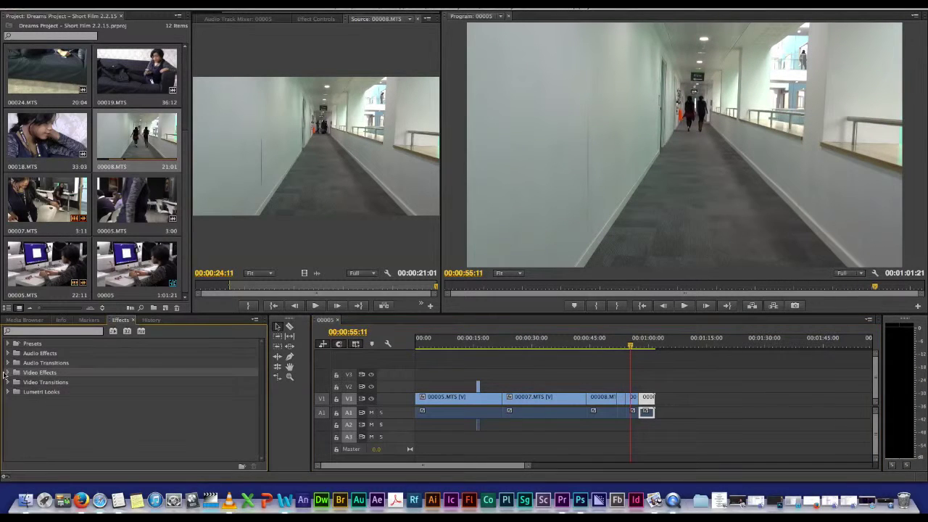
scroll(66, 389, "down", 4)
left_click(72, 334)
type("film")
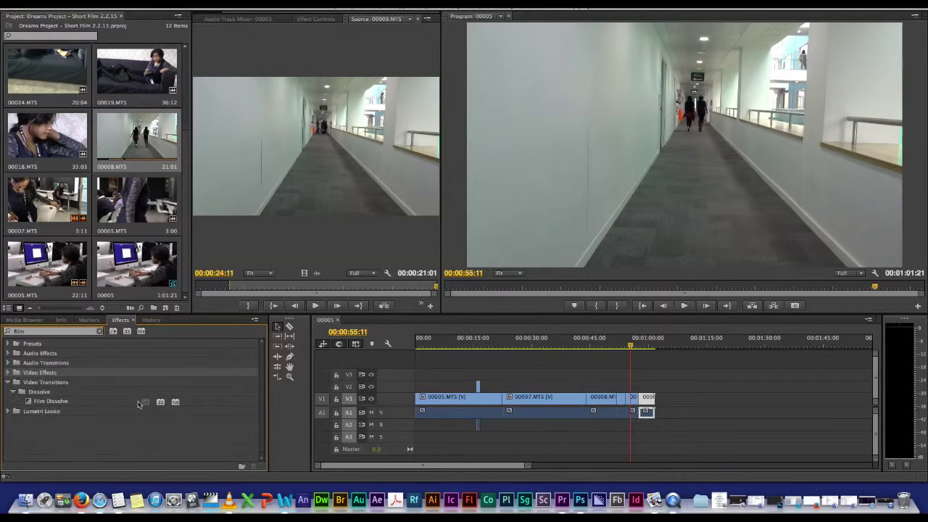
left_click_drag(51, 401, 618, 403)
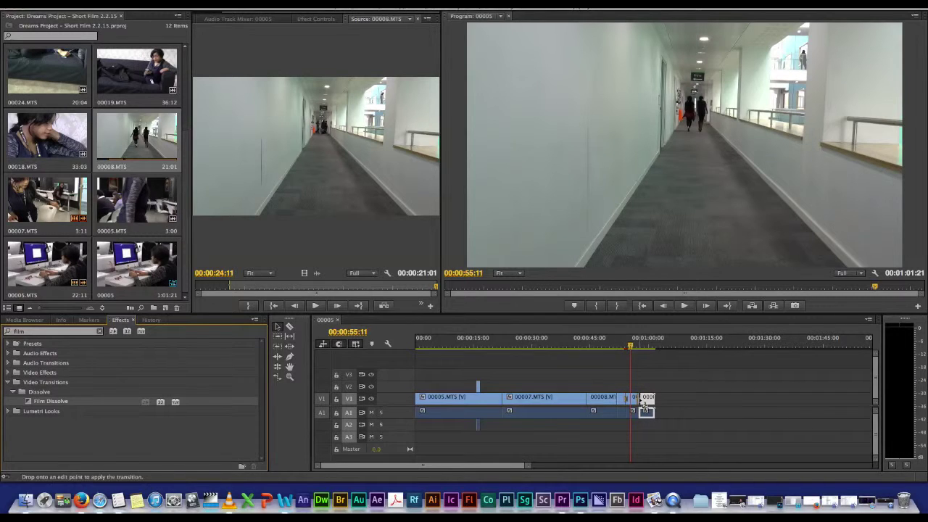
Step: Play the clip 00008 section from about 50 seconds and render the previews of its Film Dissolve transitions
left_click_drag(629, 349, 610, 349)
key("space")
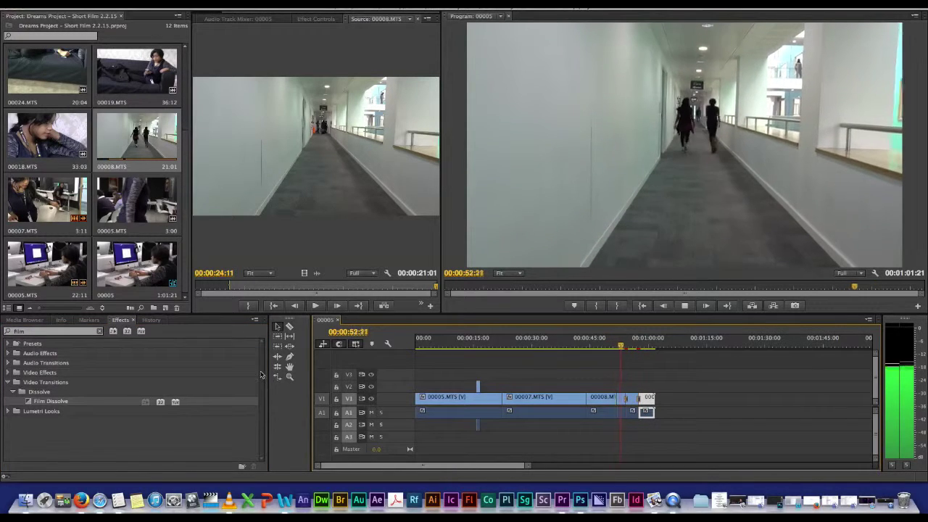
key("Return")
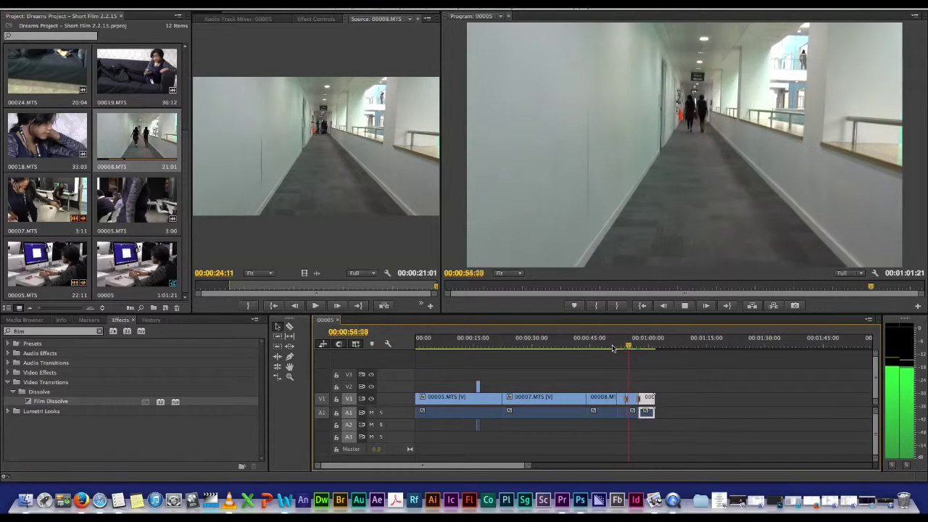
Step: Cut the clip 00008 piece at about 51 seconds, delete its first second and move the remaining pieces earlier to close the gap
left_click(606, 349)
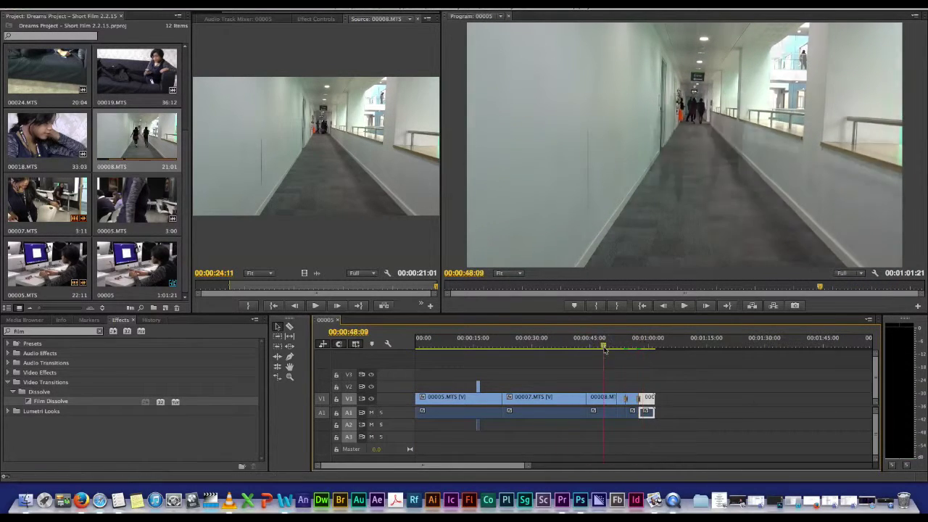
left_click_drag(605, 349, 608, 349)
key("equal")
key("equal")
key("equal")
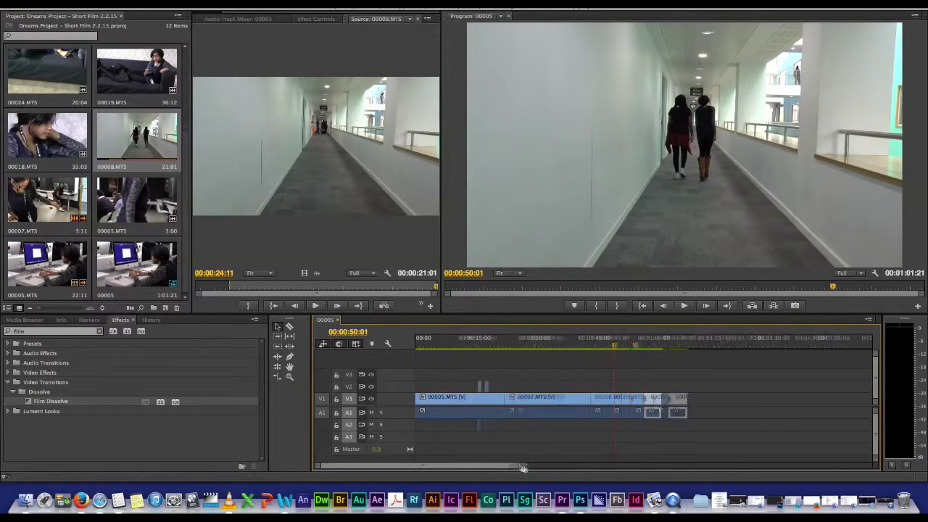
left_click(290, 327)
left_click(647, 398)
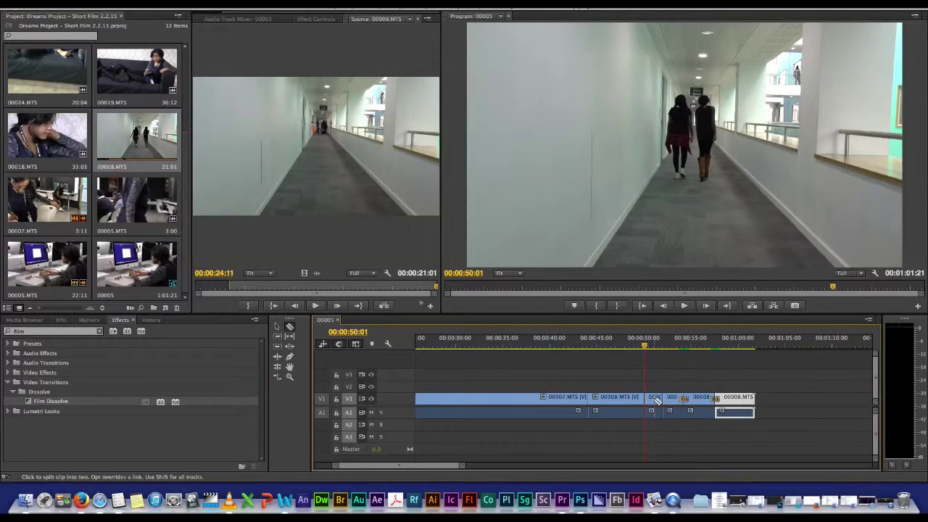
key("v")
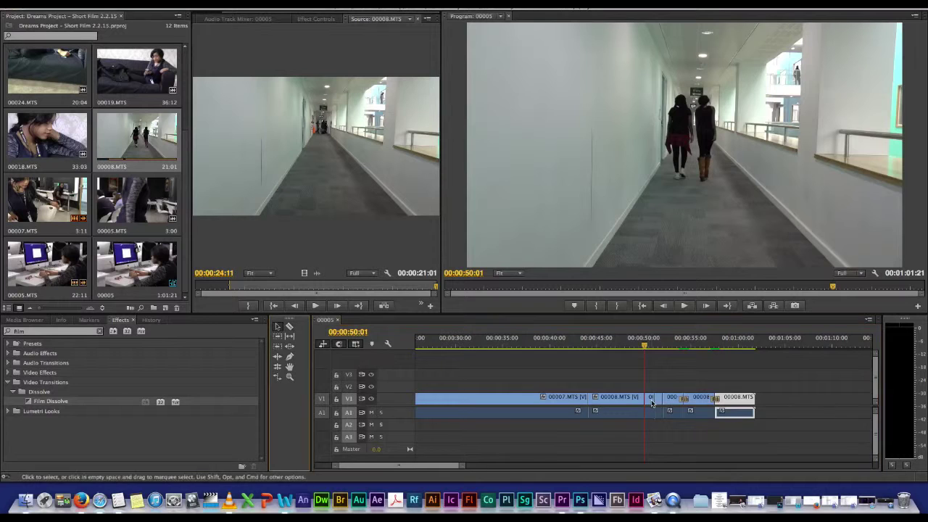
left_click(649, 399)
key("Delete")
left_click_drag(657, 401, 647, 400)
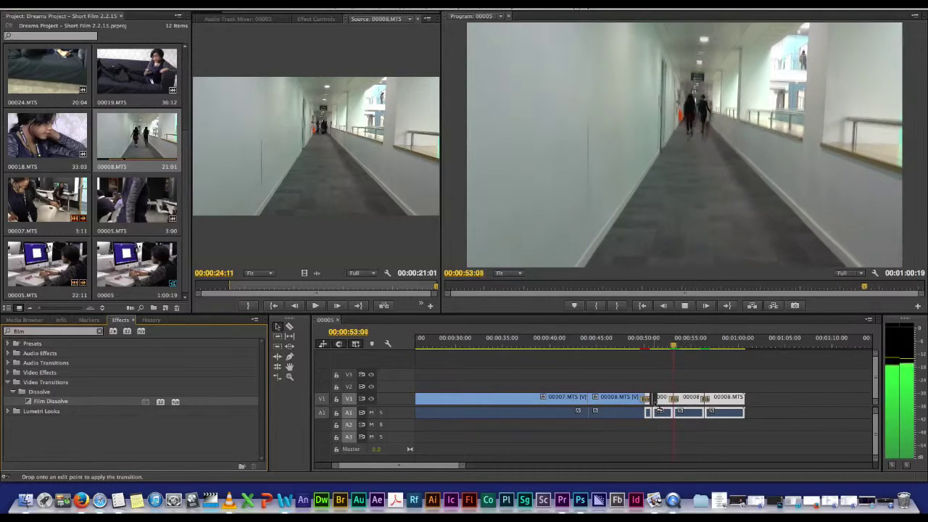
Step: Render the previews for the newly added Film Dissolve transitions in clip 00008 and play that section
mouse_move(463, 466)
left_mouse_down()
mouse_move(426, 468)
mouse_move(467, 467)
left_mouse_up()
left_click(455, 400)
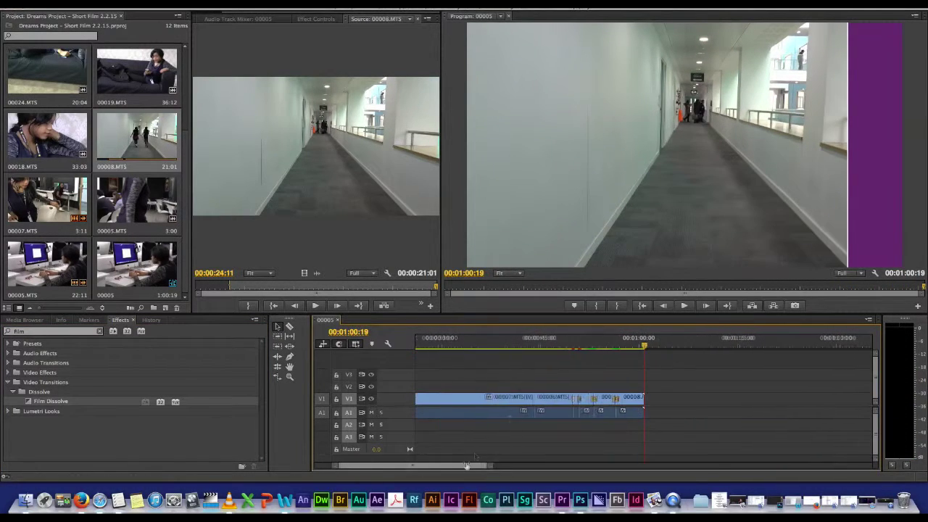
left_click(564, 345)
key("space")
key("Return")
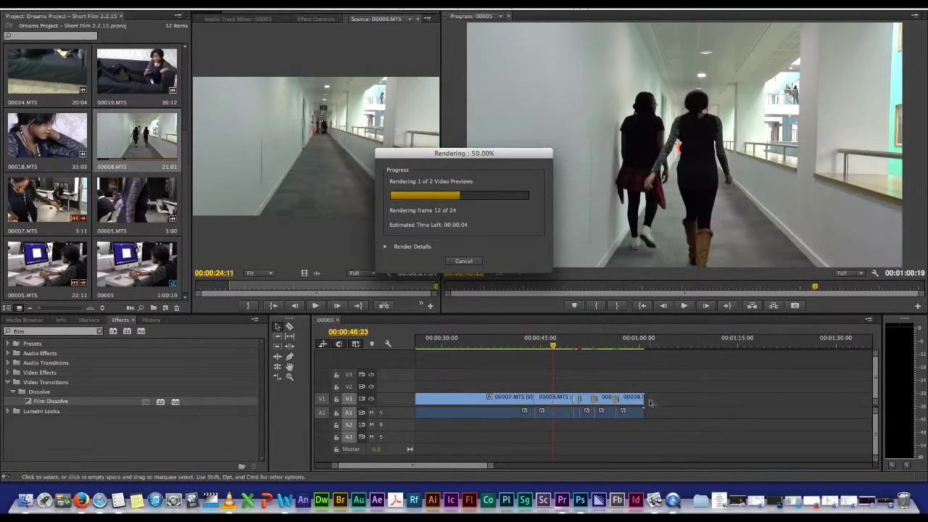
Step: Trim the end of the last clip 00008 piece so the sequence ends at 59:22, and replay the section
left_click_drag(639, 346, 641, 348)
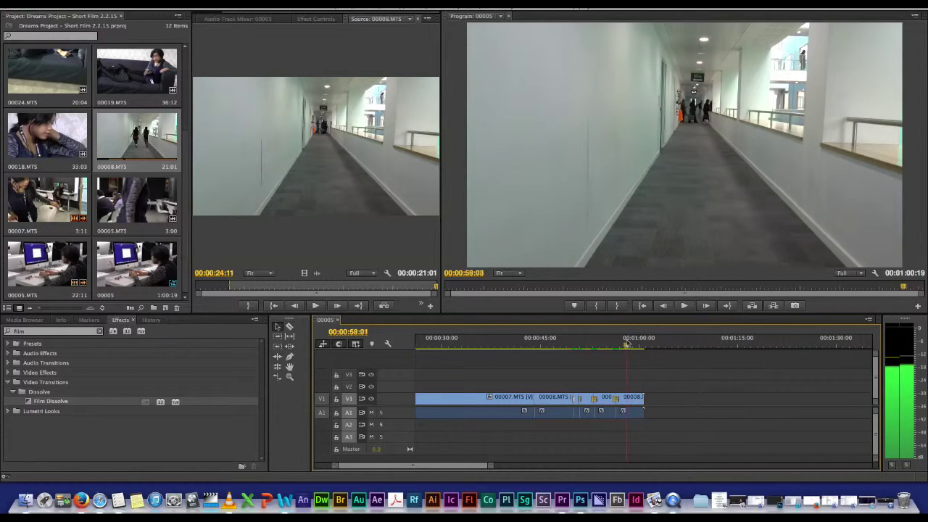
left_click_drag(643, 397, 638, 397)
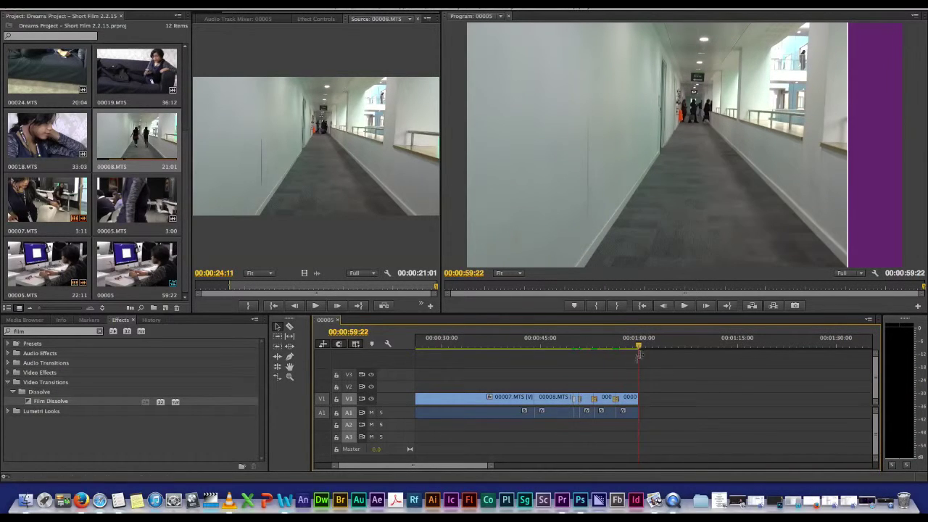
key("space")
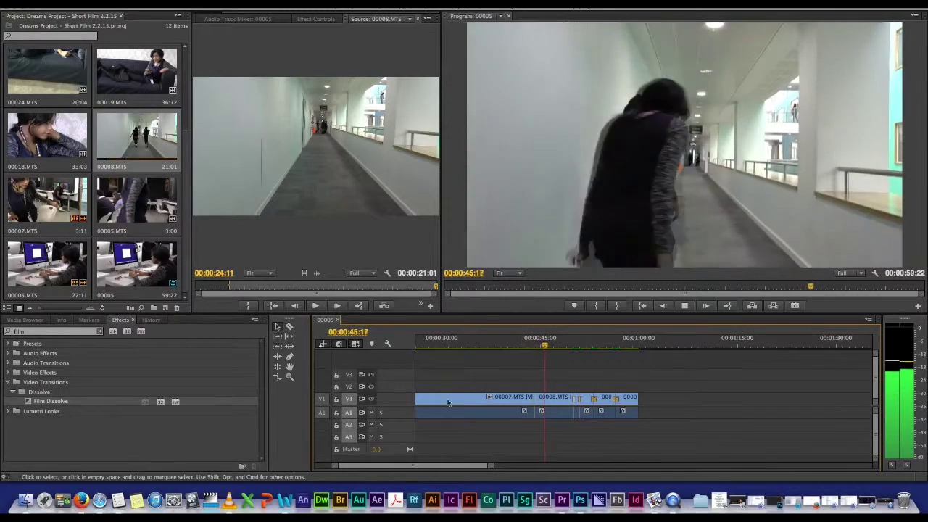
Step: Try a Film Dissolve at the cut between clips 00007 and 00008 on V1 and play through it
left_click_drag(595, 423, 535, 399)
left_click(523, 345)
key("space")
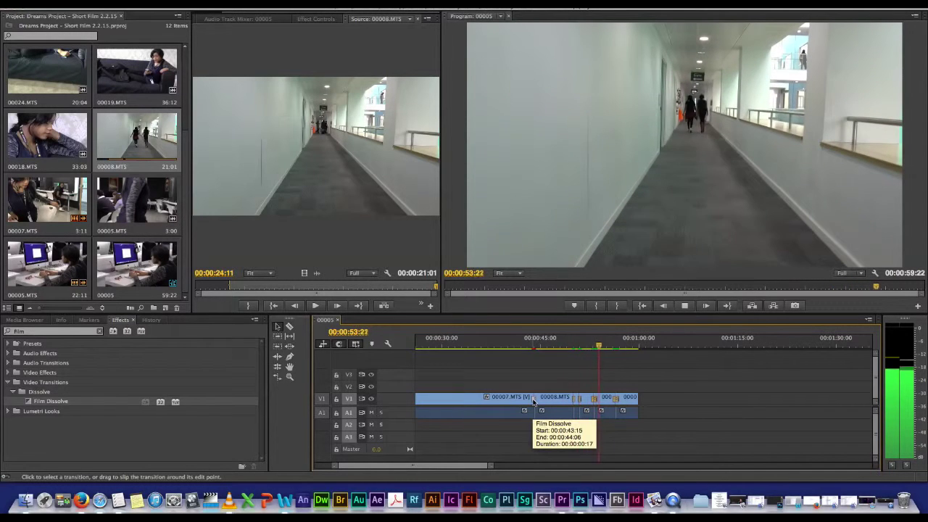
key("space")
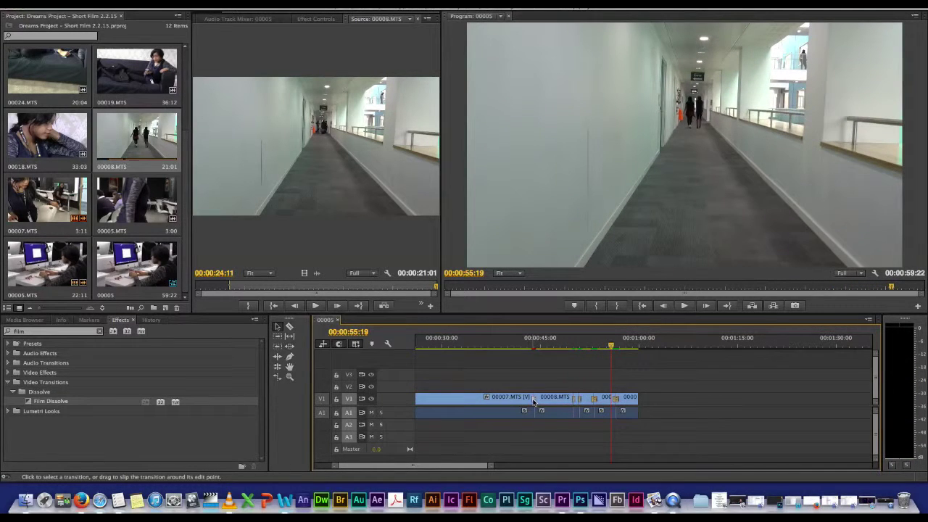
left_click(542, 343)
key("space")
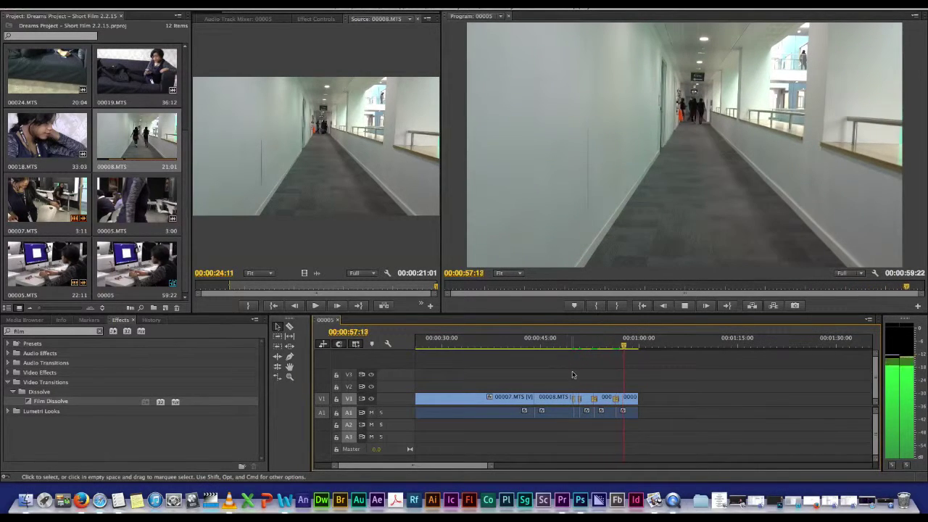
Step: Add a Dip to Black transition to the end of the last clip 00008 piece and render the preview
left_click(99, 331)
type("dip")
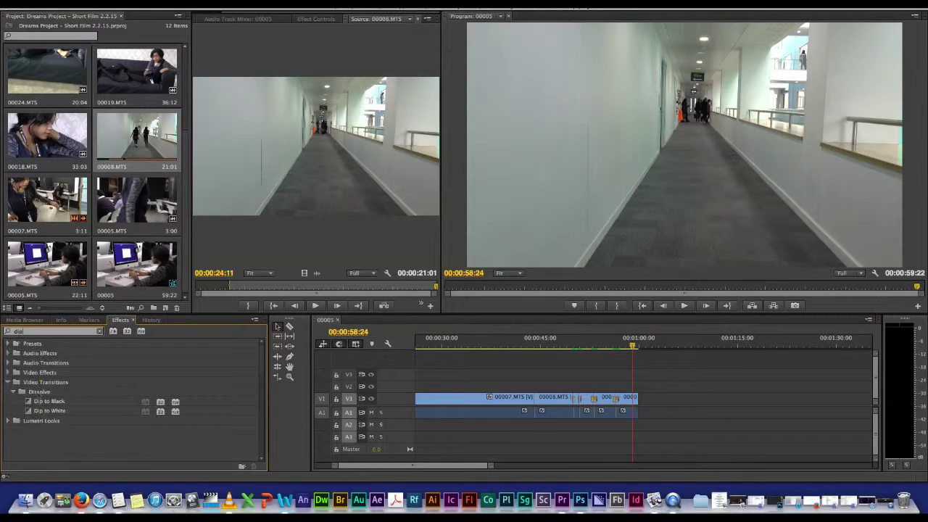
left_click_drag(49, 401, 642, 408)
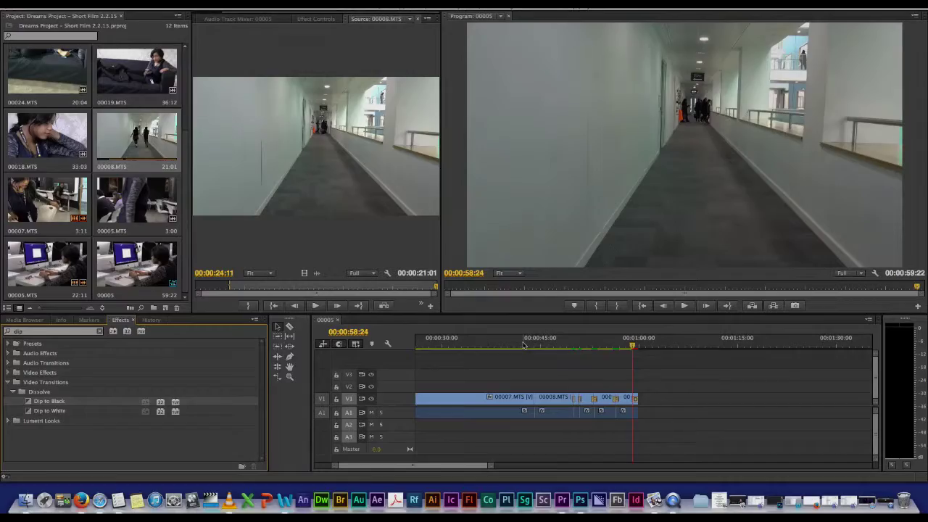
left_click_drag(526, 349, 535, 347)
key("Return")
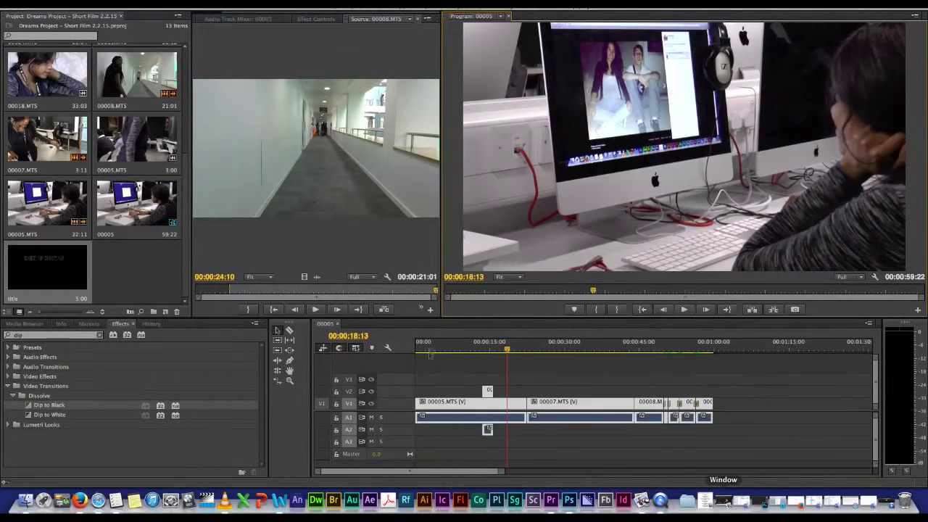
Step: Play the sequence's opening, and mark clip 00007 in the source from about 9 seconds to 11:23
left_click(437, 361)
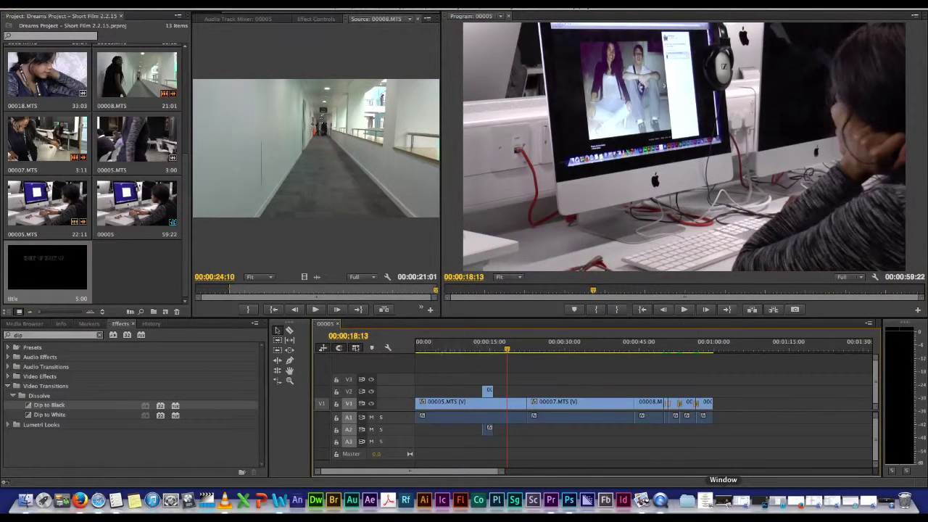
key("space")
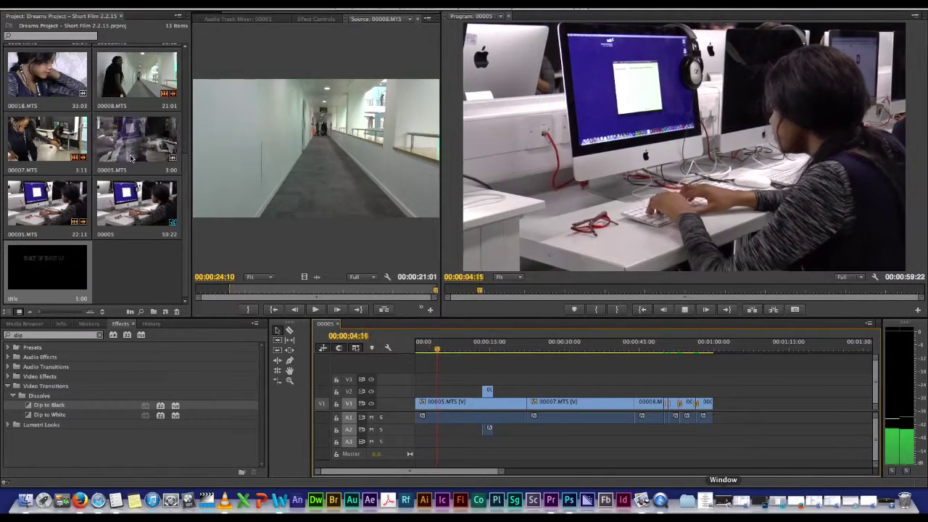
double_click(47, 139)
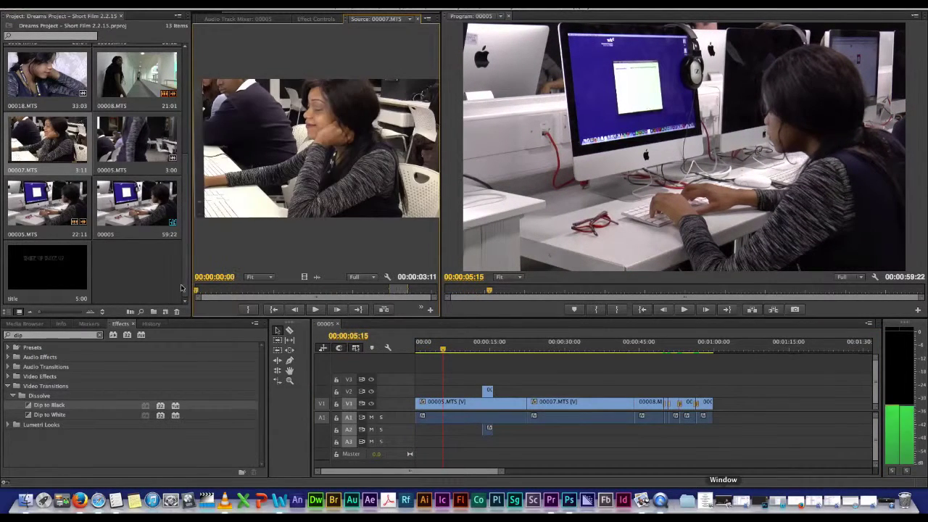
key("space")
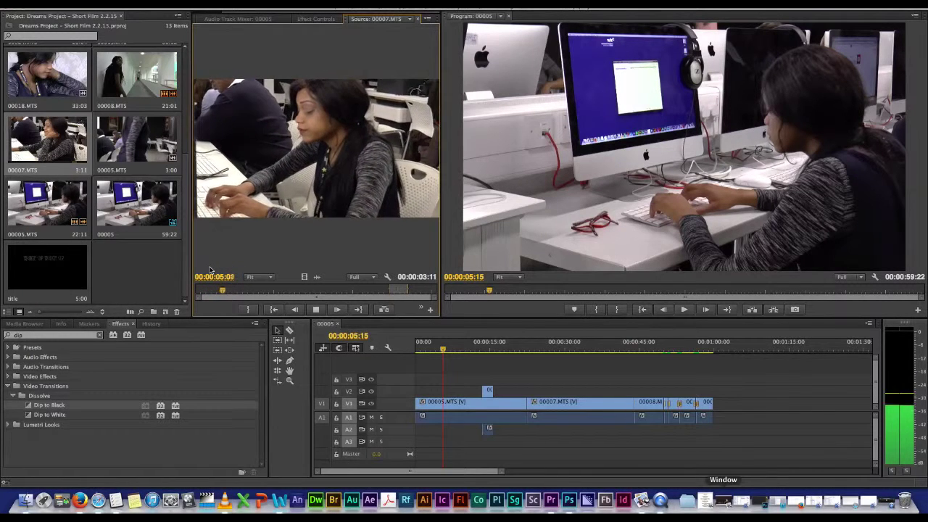
key("i")
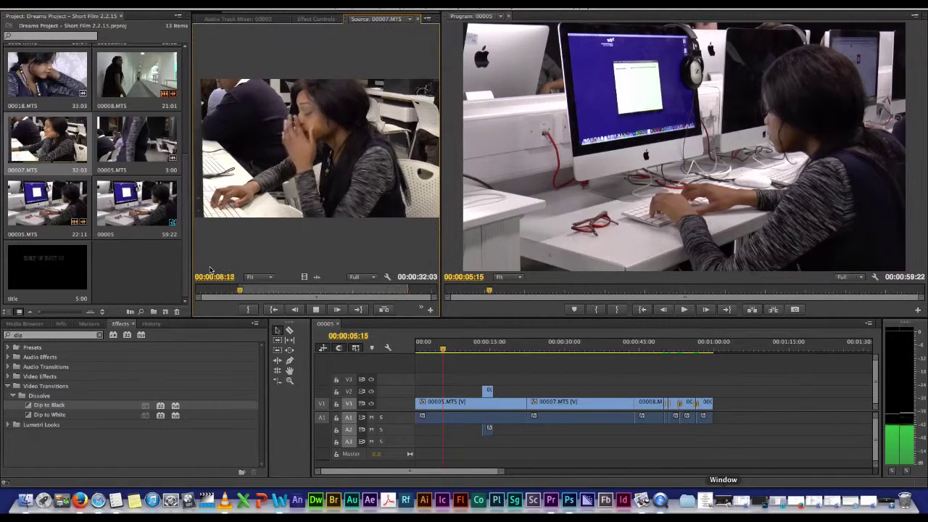
key("i")
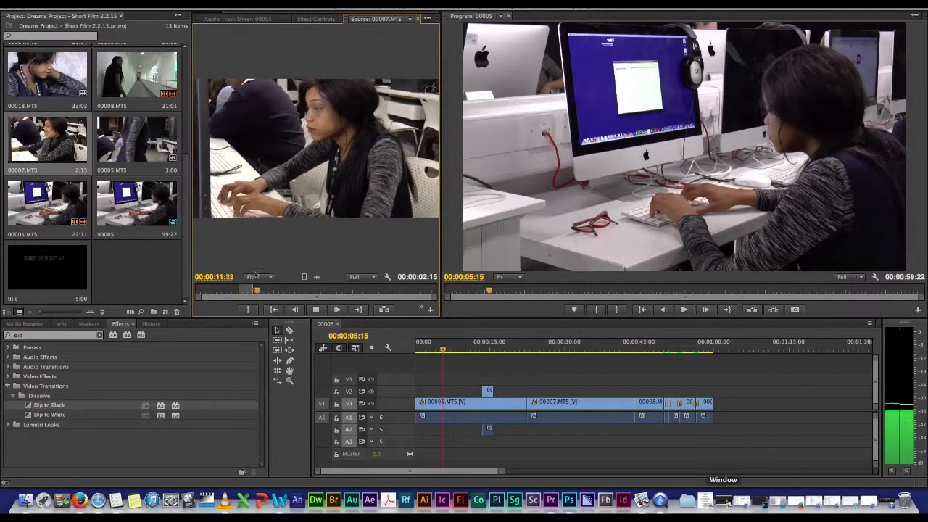
key("o")
key("space")
Step: Place the marked clip 00007 excerpt on V2 above clip 00005 and adjust it to start at about 2.5 seconds
left_click_drag(280, 186, 445, 393)
left_click(426, 350)
key("space")
key("space")
left_click_drag(430, 350, 429, 350)
left_click_drag(449, 391, 437, 391)
key("space")
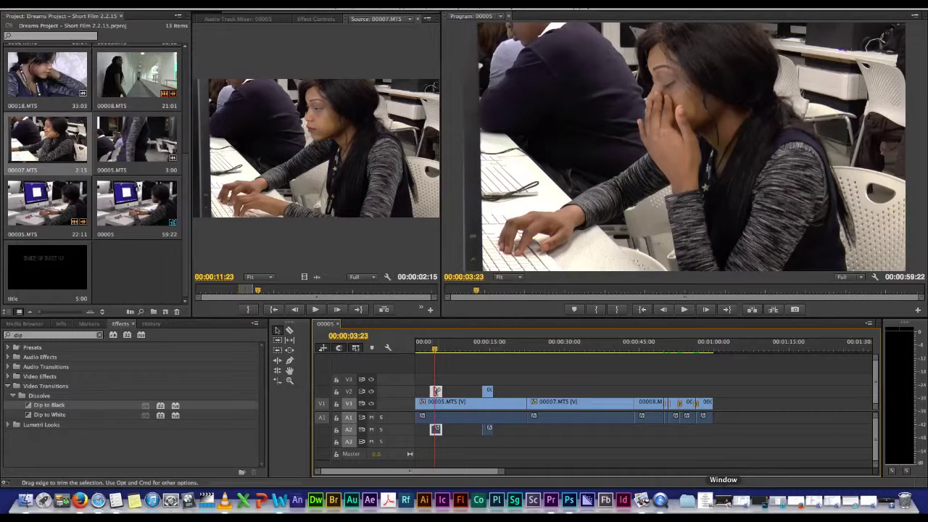
left_click(428, 349)
left_click(427, 349)
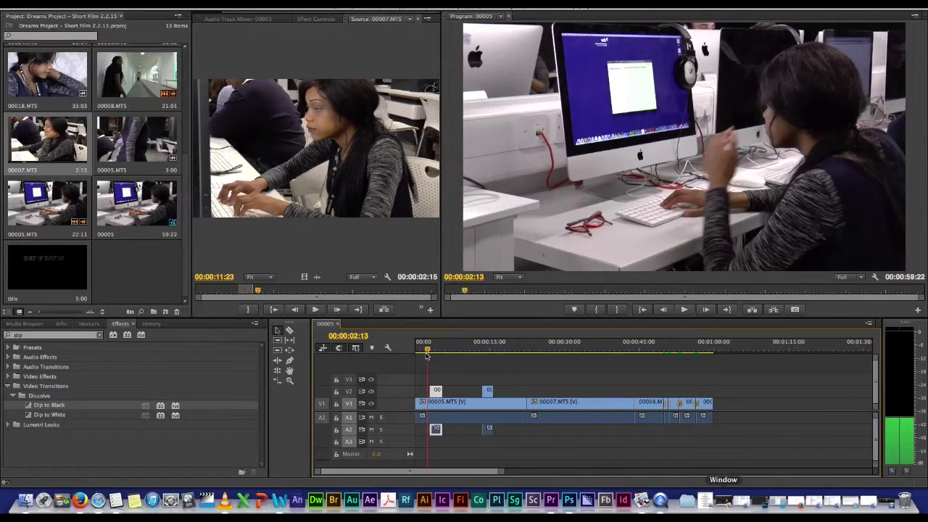
left_click_drag(437, 391, 434, 391)
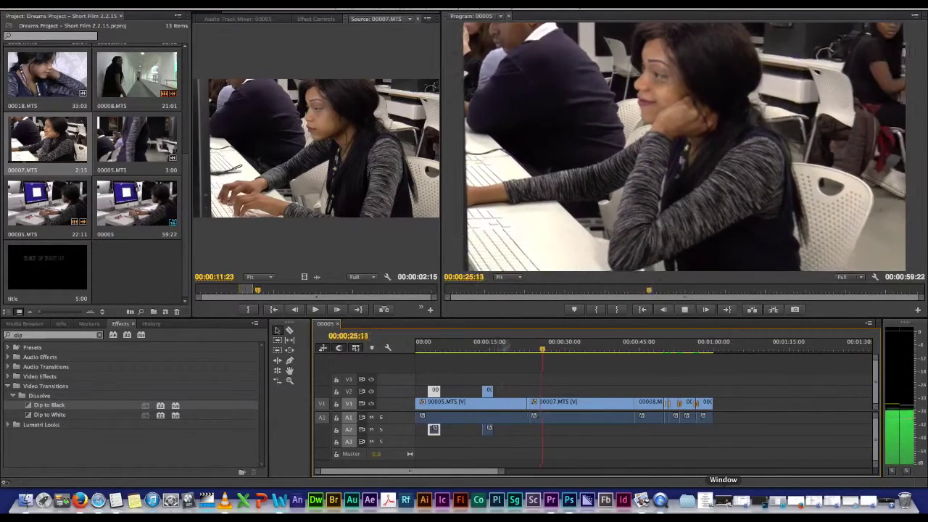
Step: Play the change from clip 00005 to 00007 and trim the start of 00007 on V1 to about 31 seconds
left_click(509, 348)
key("space")
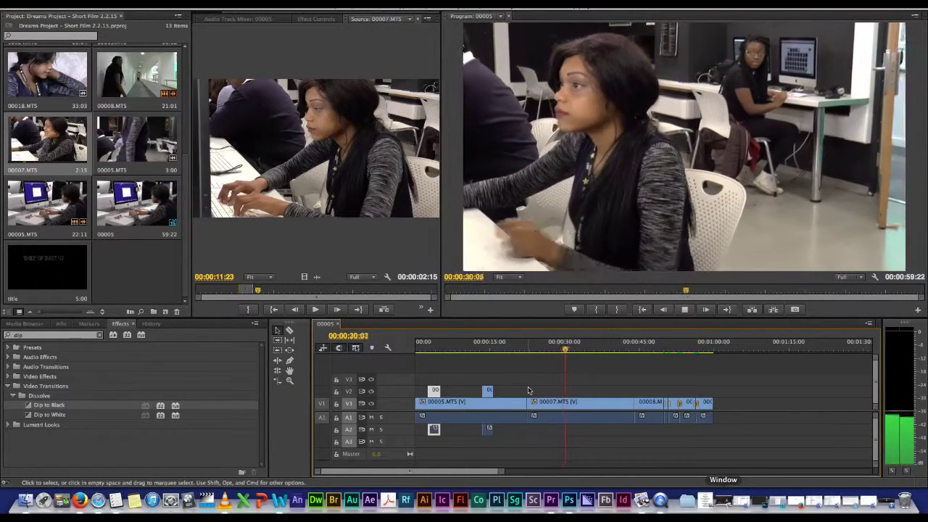
key("space")
left_click_drag(527, 402, 573, 402)
Step: Move clip 00007 and all following V1 clips earlier so that 00007 starts at about 25.5 seconds
left_click_drag(743, 417, 589, 397)
left_click_drag(595, 402, 551, 402)
key("super+z")
left_click_drag(729, 421, 565, 404)
Step: Extend the start of clip 00007 on V1 back to 24:19 in the sequence
left_click(519, 350)
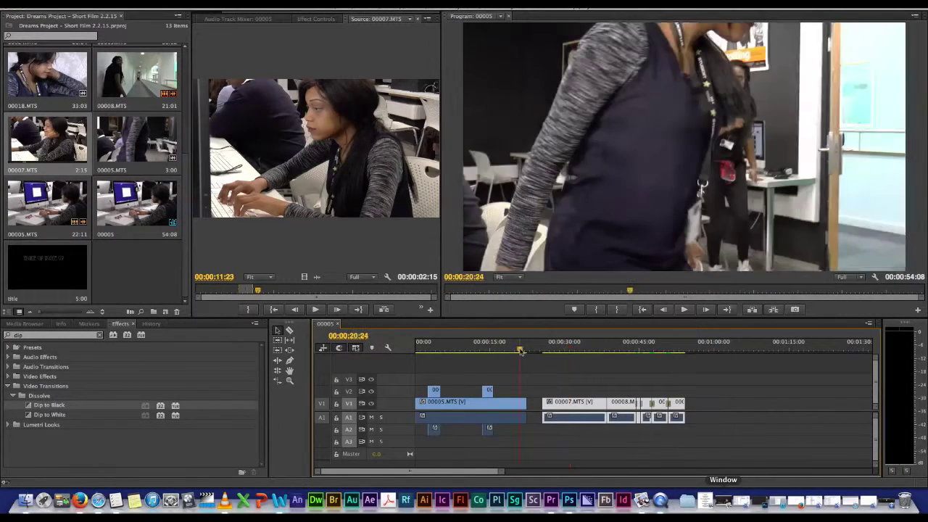
left_click_drag(520, 351, 539, 350)
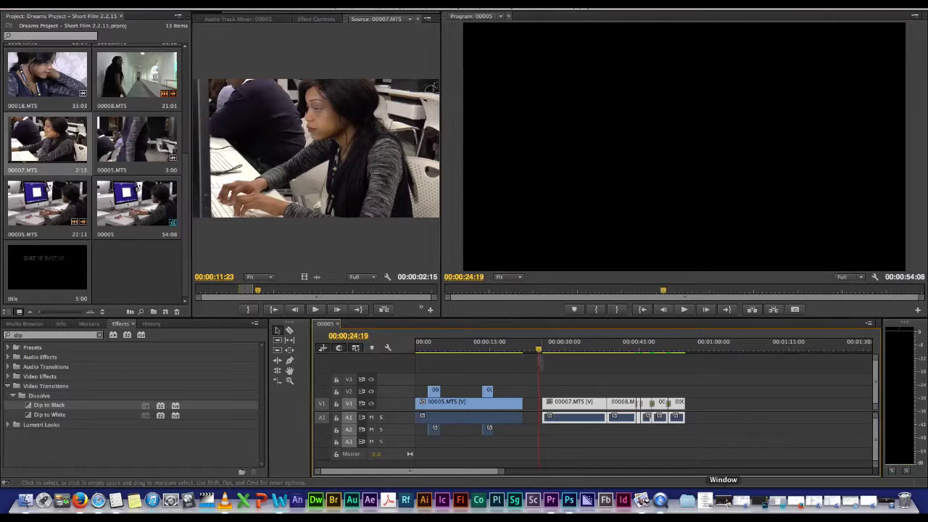
left_click_drag(543, 401, 540, 403)
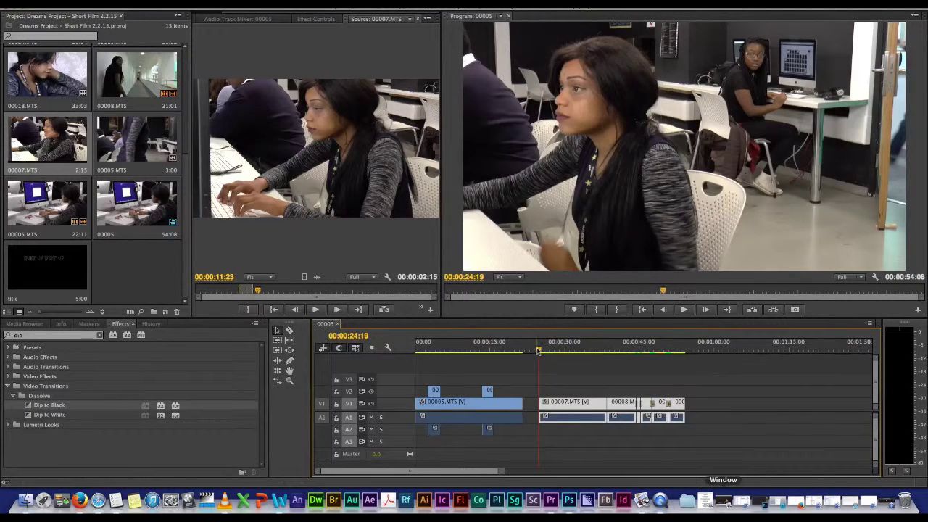
Step: Extend the start of clip 00007 further to recover earlier footage and reposition it with the following clips to begin at about 24 seconds
left_click(523, 351)
mouse_move(524, 351)
left_mouse_down()
mouse_move(541, 351)
mouse_move(529, 350)
left_mouse_up()
left_click_drag(538, 401, 528, 409)
left_click_drag(528, 351, 518, 351)
left_click_drag(530, 401, 524, 402)
left_click_drag(551, 402, 531, 401)
left_click_drag(518, 353, 534, 352)
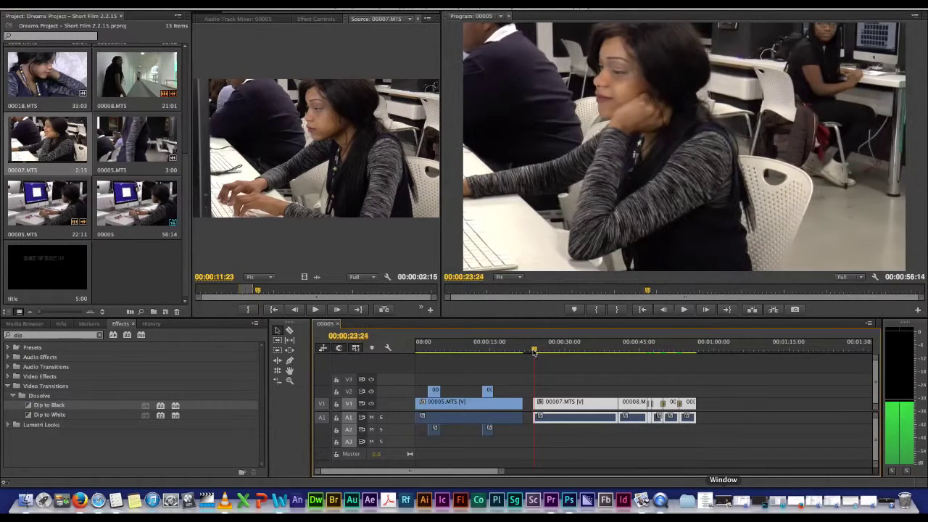
Step: Move clip 00007 and the following V1 clips earlier to meet the end of 00005, and play across the cut
left_click_drag(595, 404, 584, 404)
left_click(503, 350)
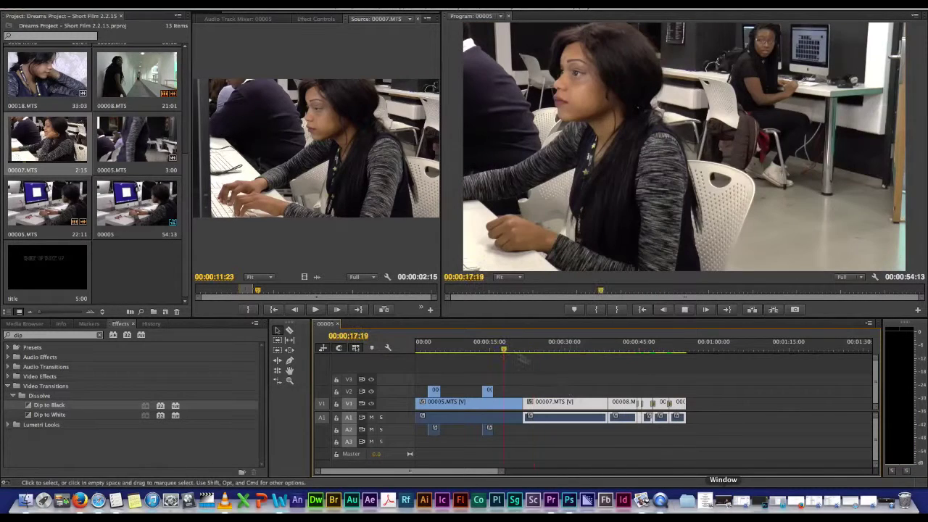
key("space")
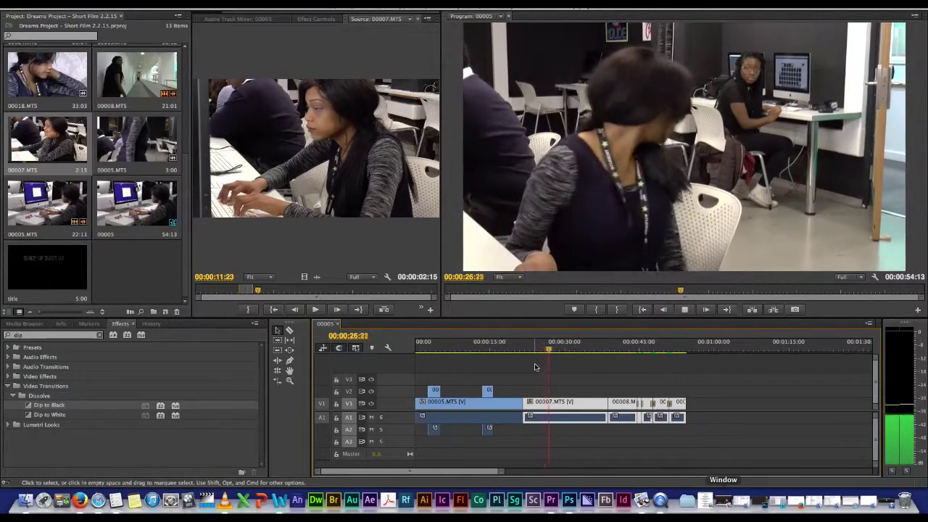
Step: Lower the system volume and check the YouTube tab in the web browser before returning to the sequence
key("XF86AudioLowerVolume")
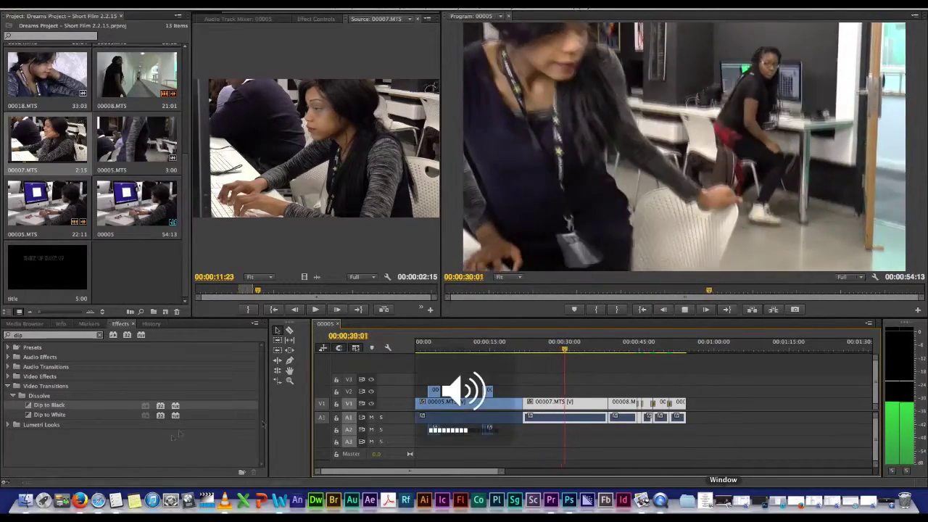
left_click(99, 502)
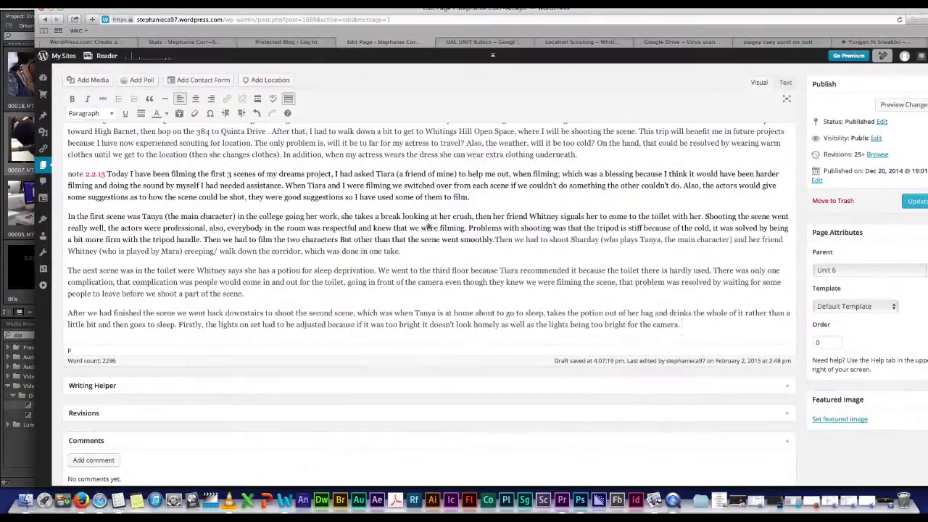
left_click(886, 42)
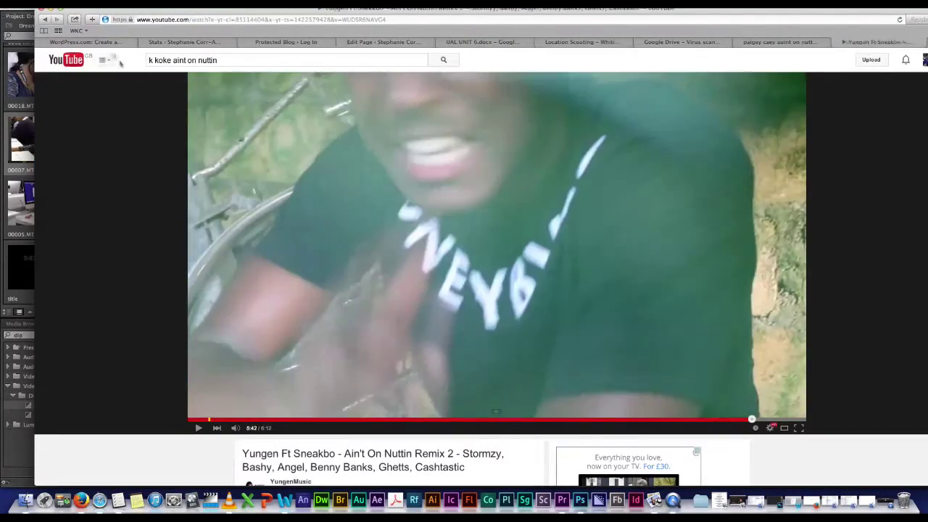
left_click(51, 10)
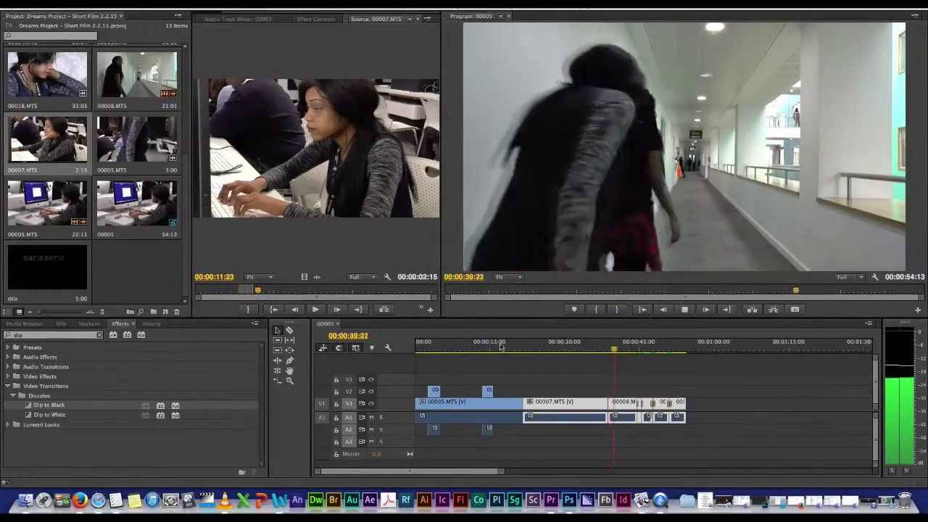
Step: Play the corridor shots of clip 00008 near the sequence's end, reviewing their dissolves again from 44:17
key("space")
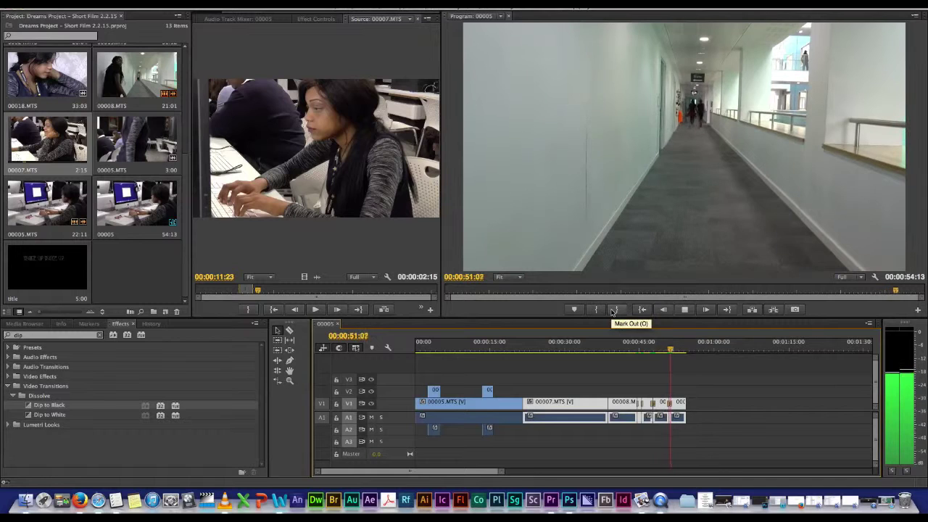
key("space")
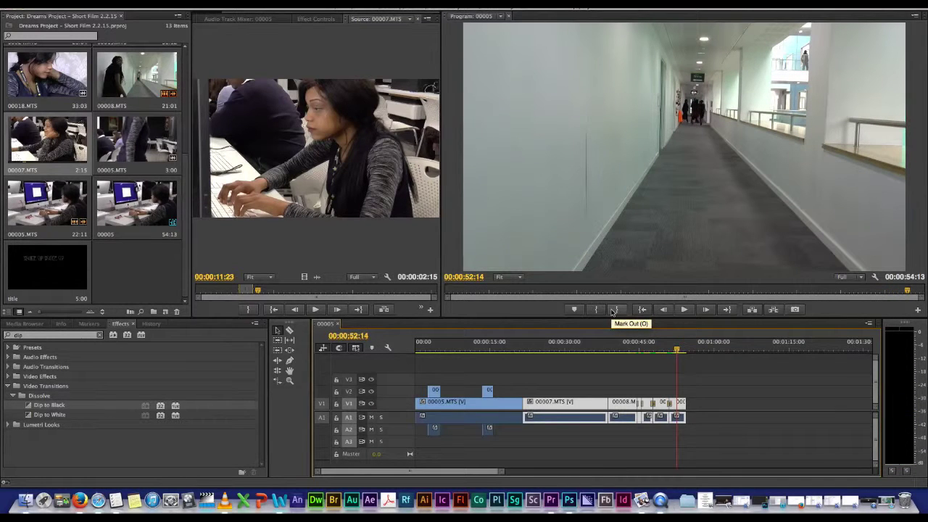
left_click_drag(502, 471, 416, 472)
left_click_drag(677, 350, 770, 357)
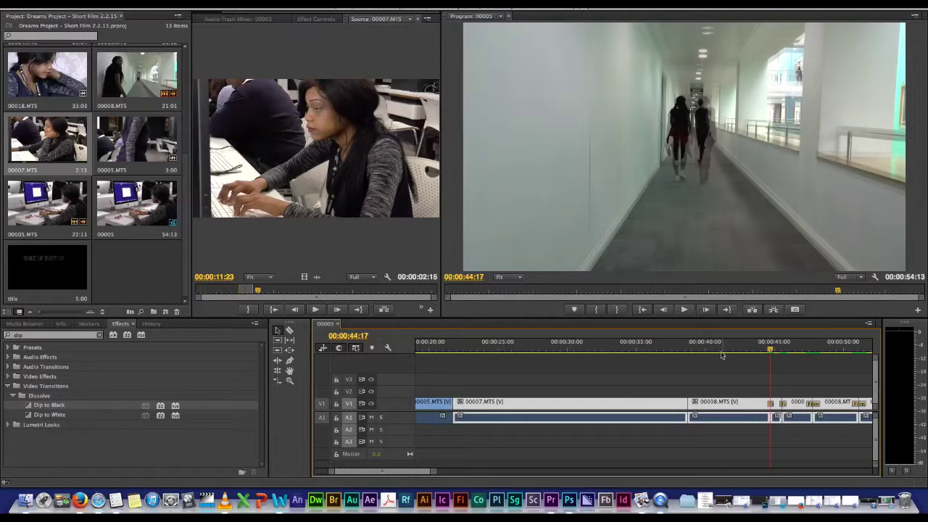
key("space")
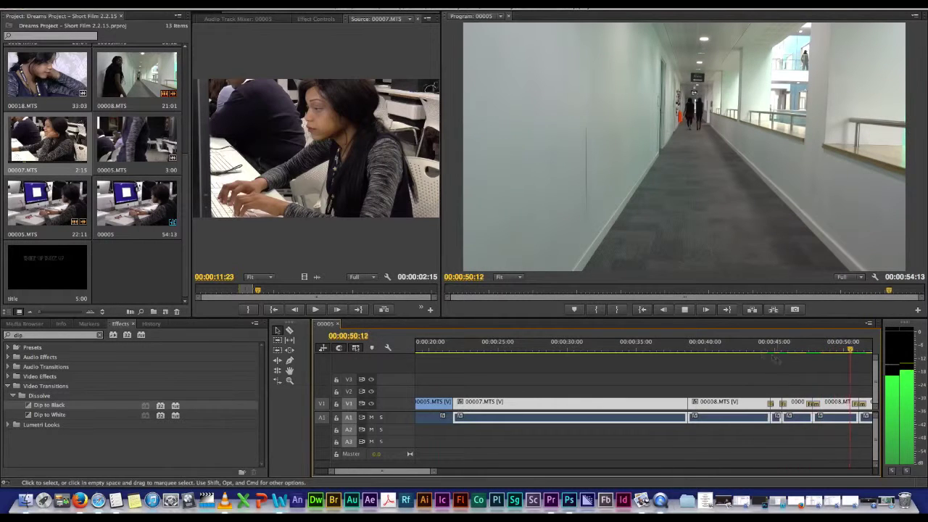
left_click_drag(460, 471, 504, 469)
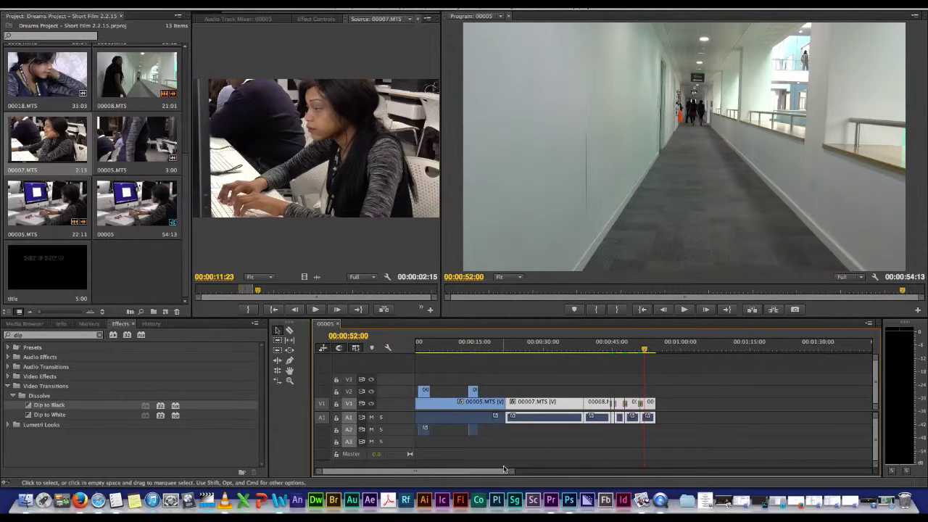
left_click_drag(674, 377, 591, 423)
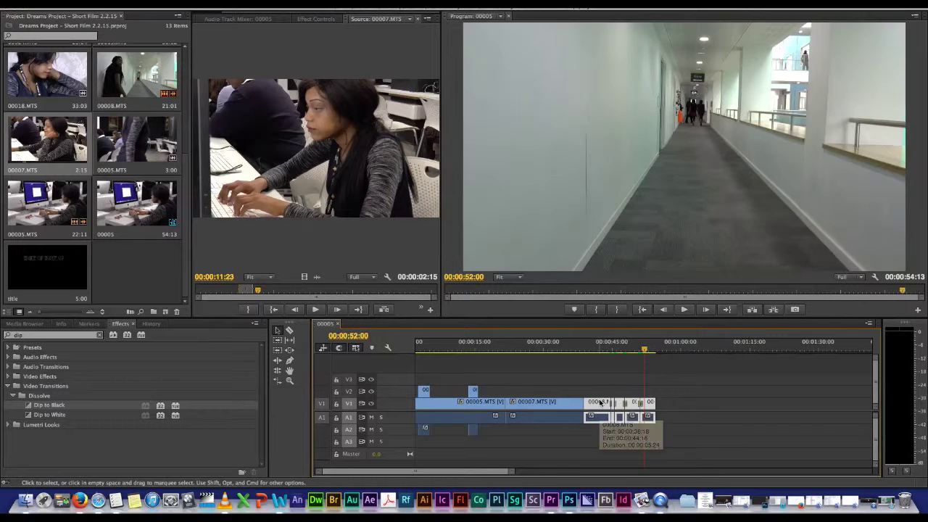
key("Delete")
left_click(561, 343)
left_click_drag(582, 403, 649, 403)
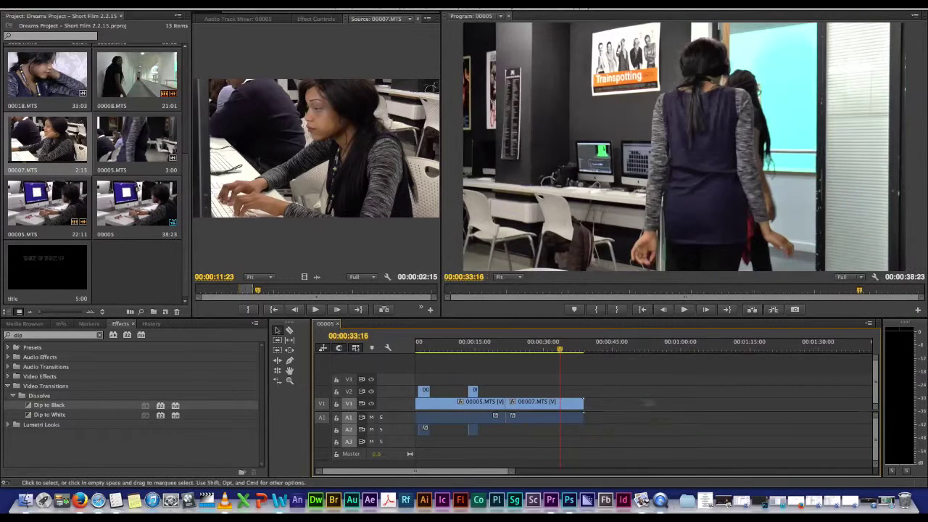
key("super+z")
Step: Delete the later corridor pieces after the first 00008 clip, extend that clip's end to 59:19, and play it
left_click(593, 410)
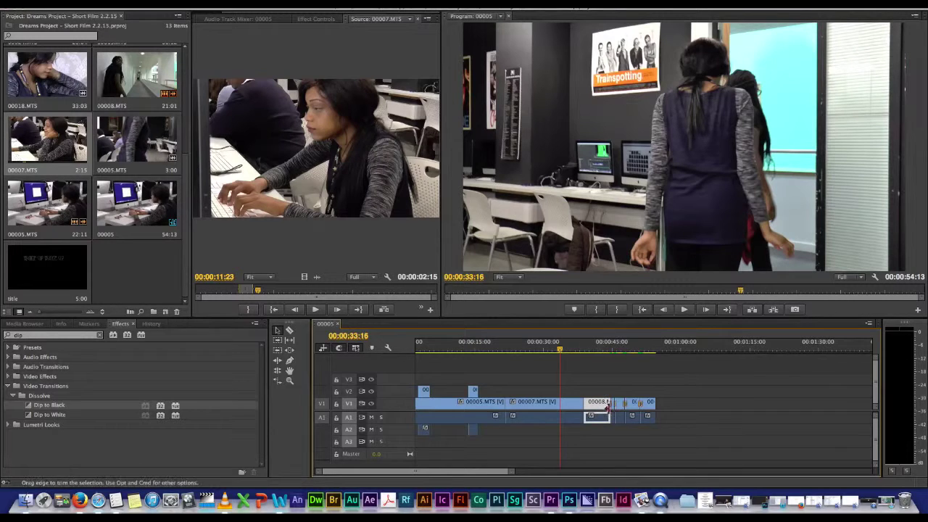
left_click_drag(513, 472, 489, 472)
left_click_drag(830, 402, 743, 400)
key("Delete")
left_click_drag(462, 473, 516, 472)
left_click_drag(478, 402, 635, 387)
key("space")
scroll(614, 390, "left", 5)
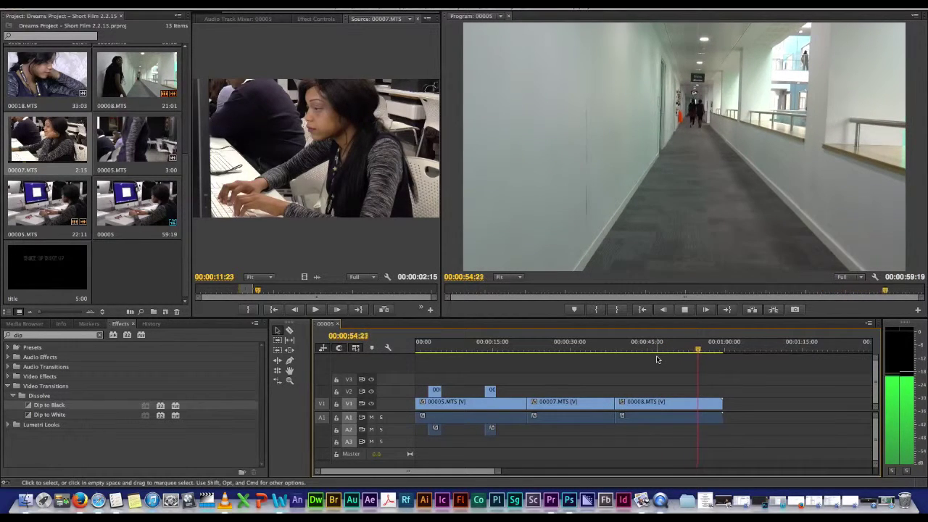
Step: Trim the end of clip 00008 on V1 to 58:23 and apply a Dip to Black transition there
key("space")
left_click_drag(720, 405, 717, 404)
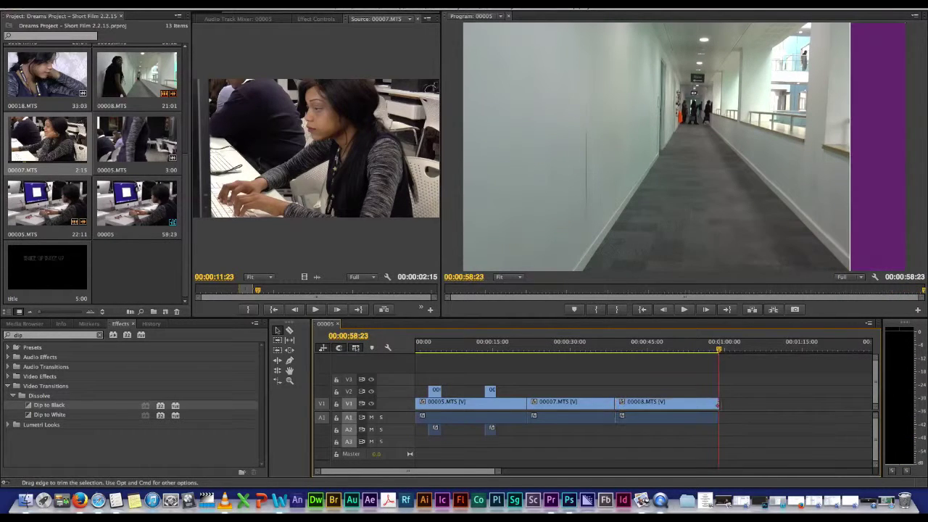
left_click(696, 348)
key("space")
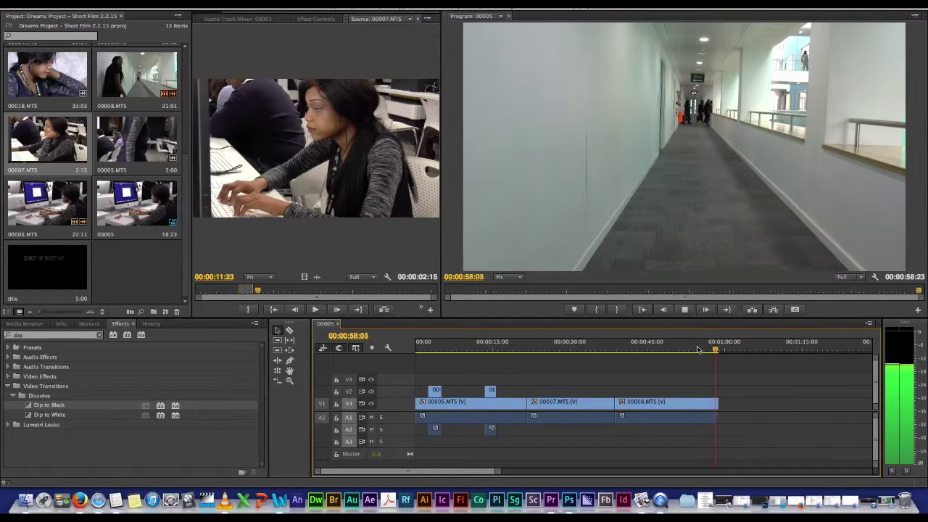
left_click_drag(81, 405, 722, 447)
left_click_drag(719, 410, 718, 411)
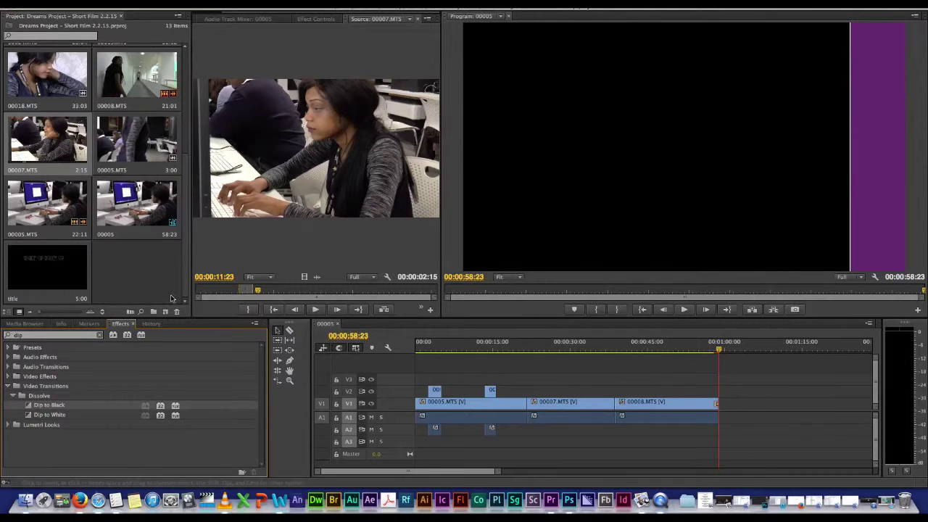
Step: Search the effects for "fade", apply Exponential Fade to the end of clip 00008's audio on A1, and play the ending
left_click(100, 335)
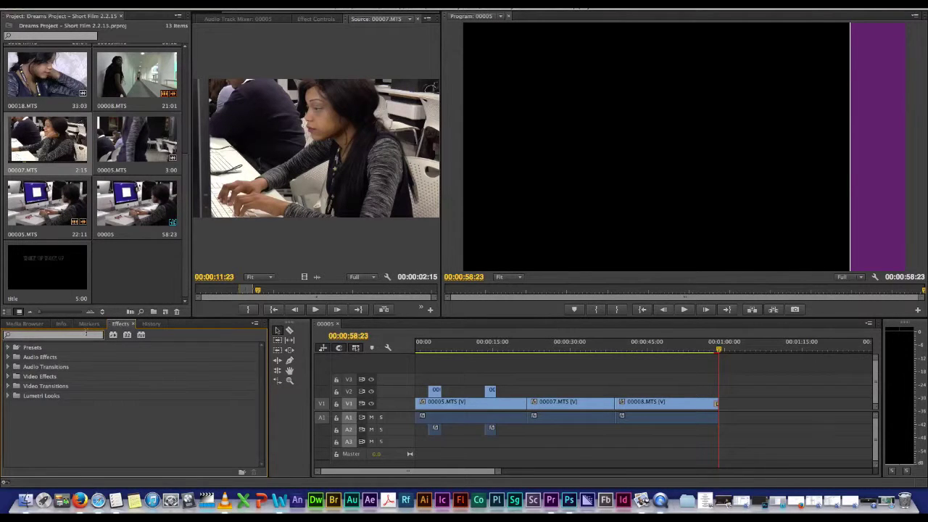
type("dis")
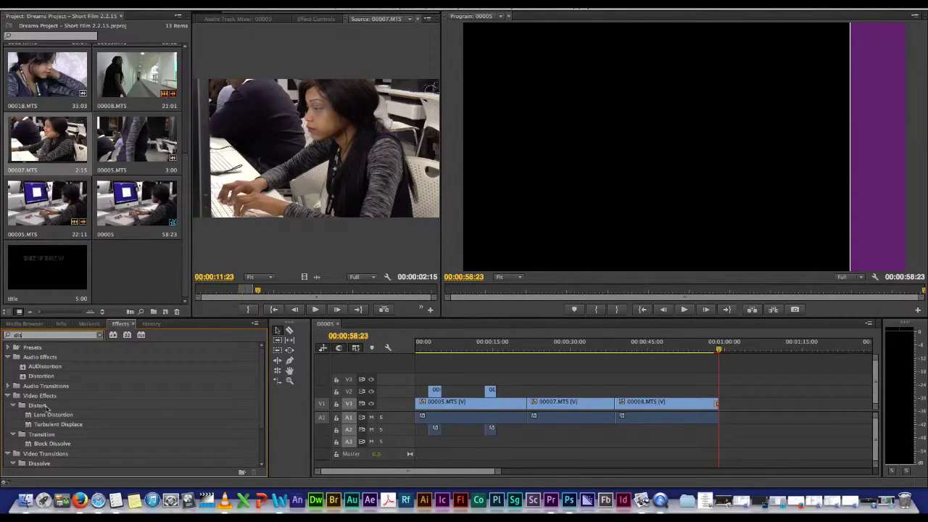
key("BackSpace")
key("BackSpace")
key("BackSpace")
type("fade")
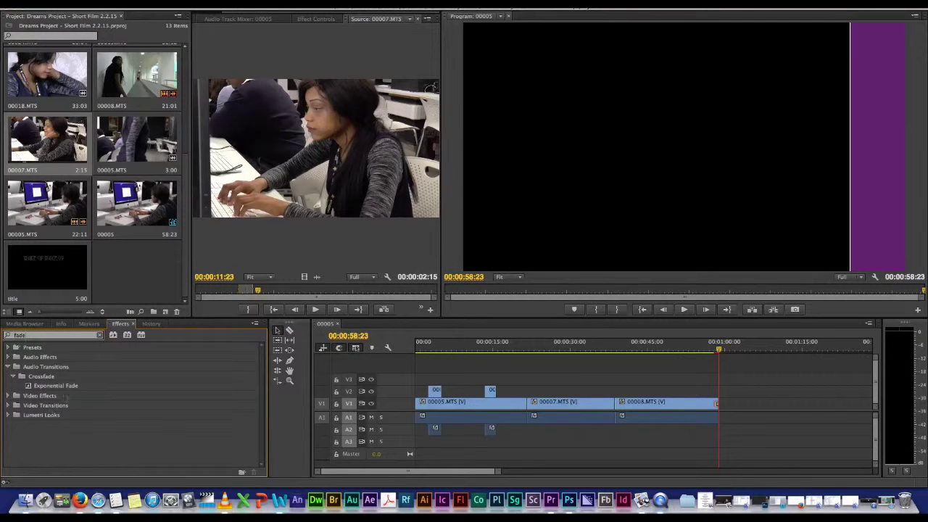
left_click_drag(55, 385, 645, 435)
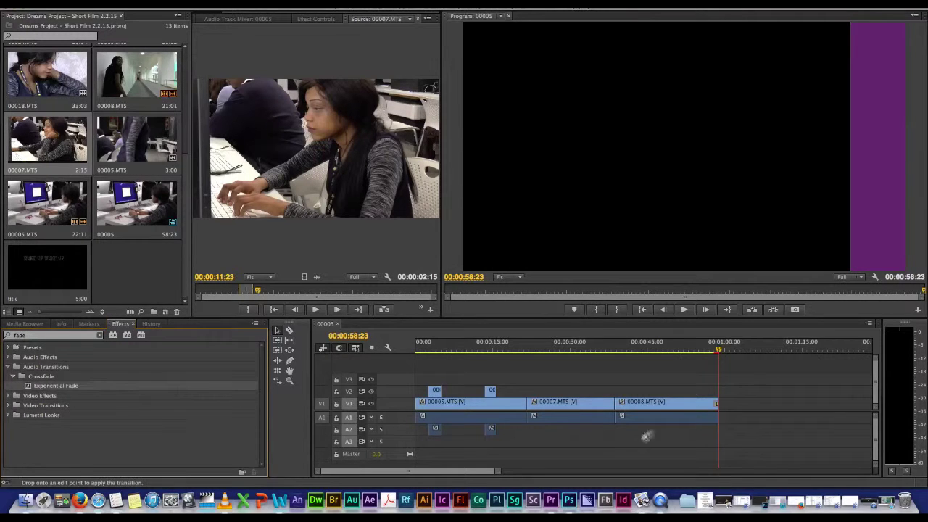
left_click_drag(719, 426, 718, 419)
key("space")
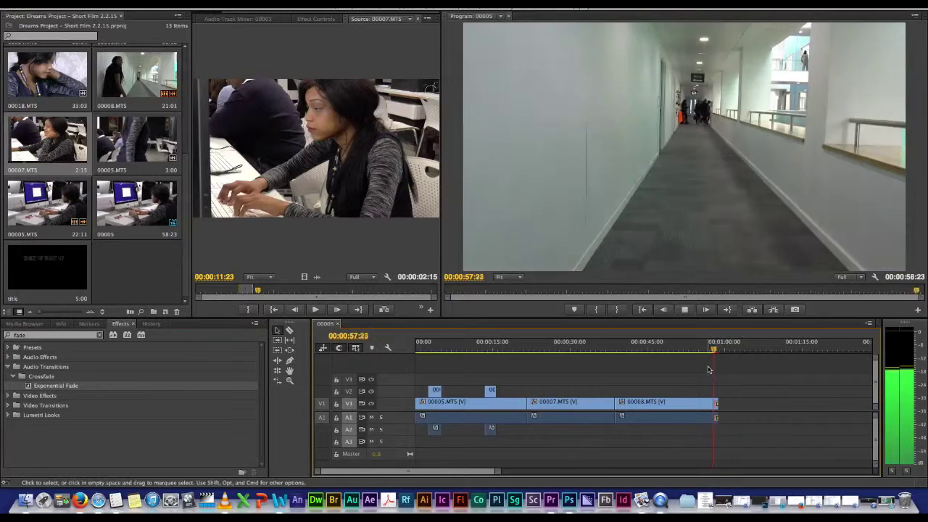
key("Return")
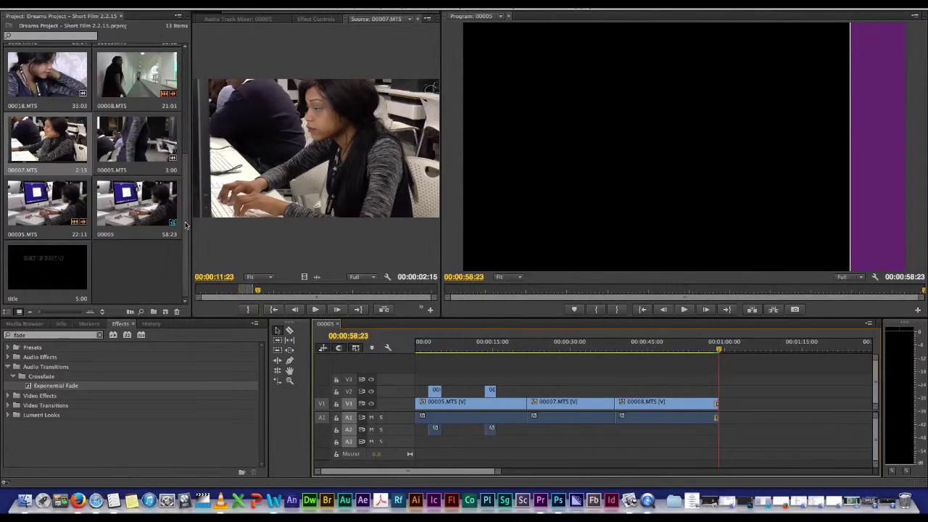
Step: Preview source clips 00028 and 00026, and play 00026 from its beginning
scroll(185, 225, "up", 5)
scroll(185, 134, "up", 3)
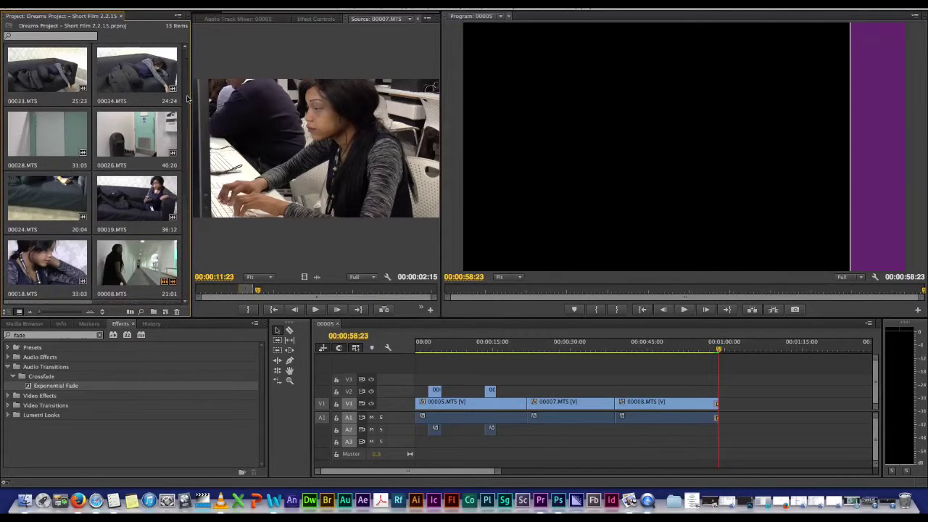
double_click(49, 143)
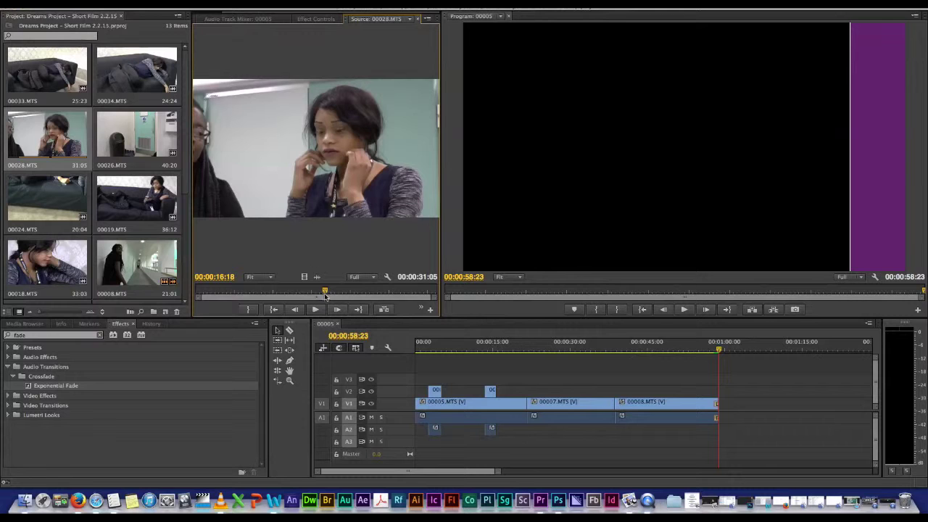
double_click(136, 134)
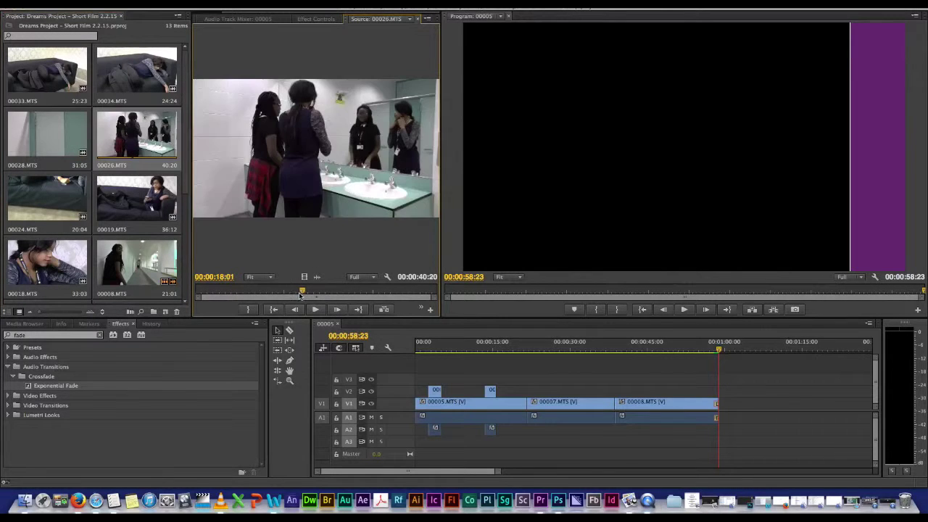
left_click_drag(280, 290, 185, 284)
key("space")
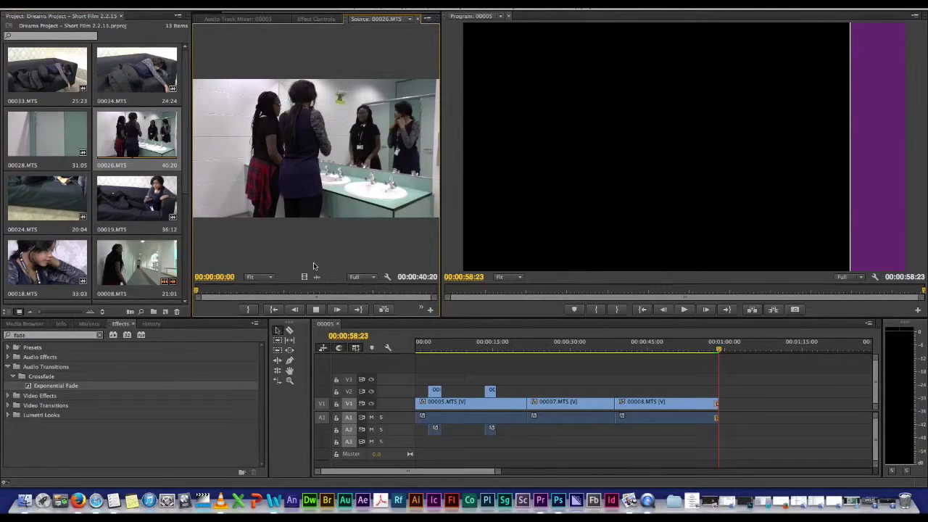
left_click(316, 309)
Step: Set the In point of source clip 00026 at 06:11, as the two girls enter the bathroom, and play onward from it
left_click_drag(240, 291, 227, 288)
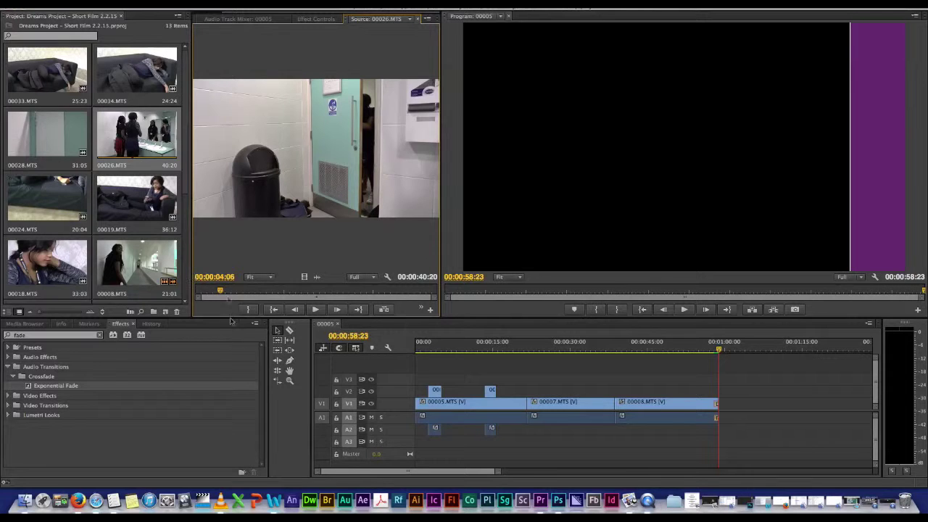
left_click_drag(223, 290, 231, 291)
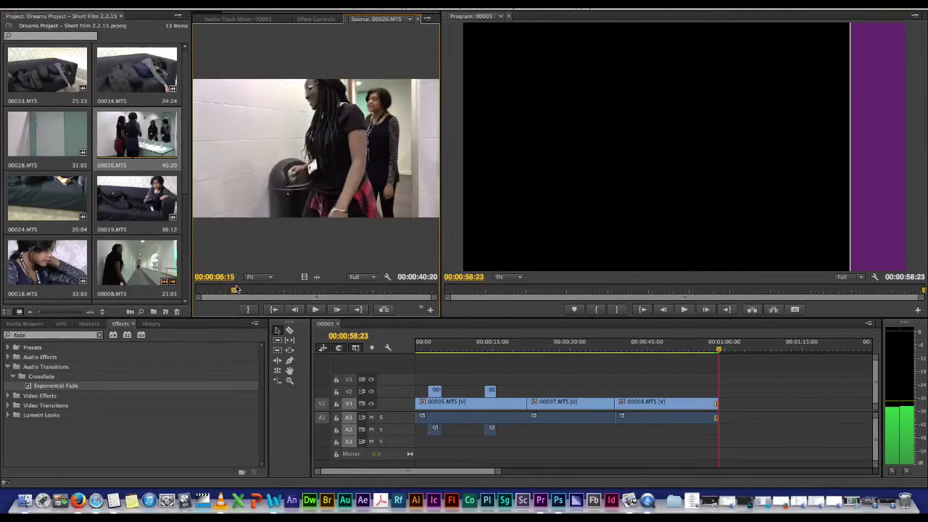
left_click_drag(234, 289, 225, 289)
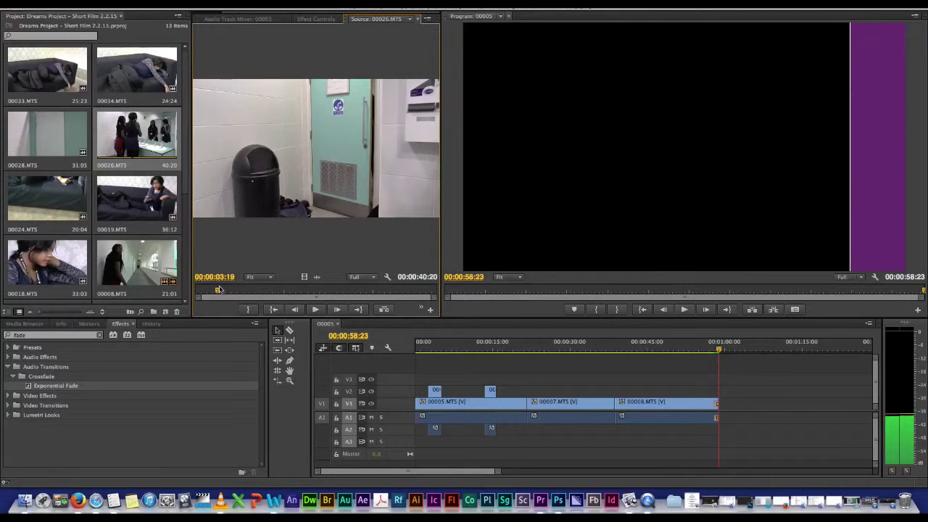
left_click_drag(221, 290, 232, 289)
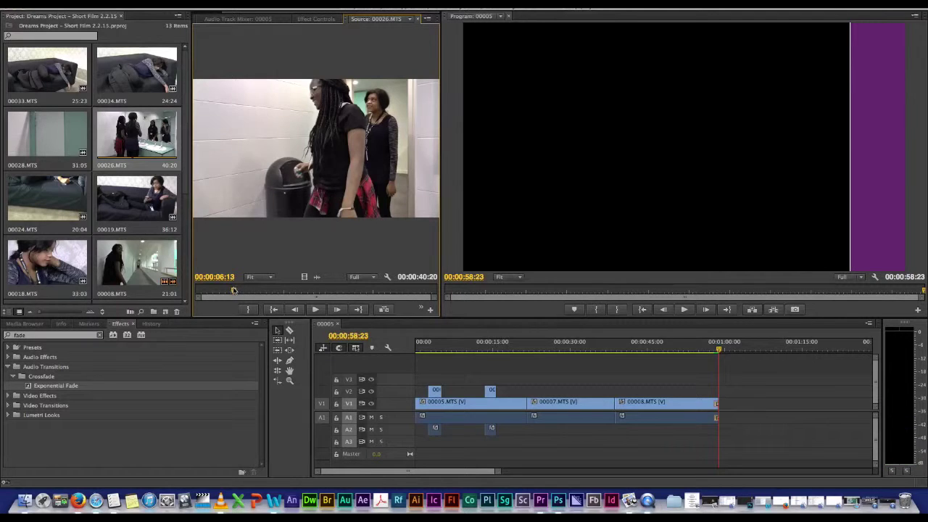
left_click_drag(233, 289, 231, 290)
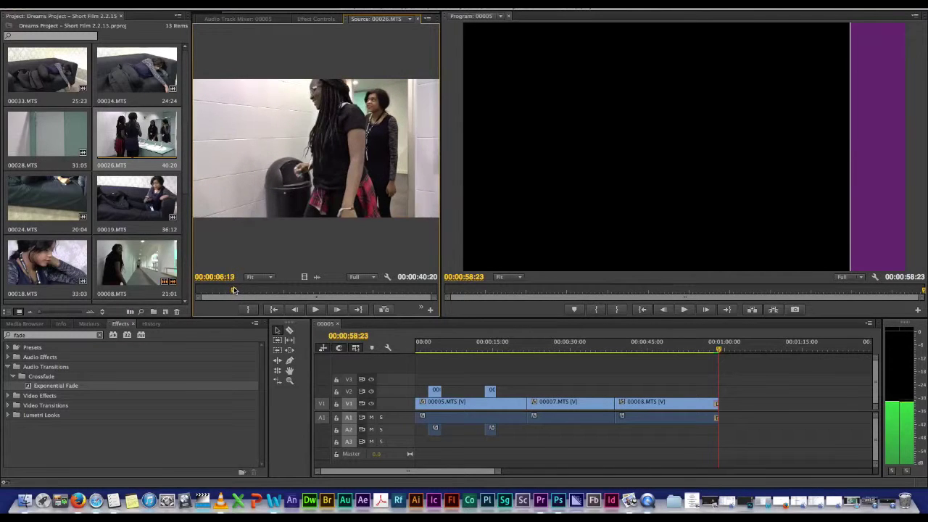
key("i")
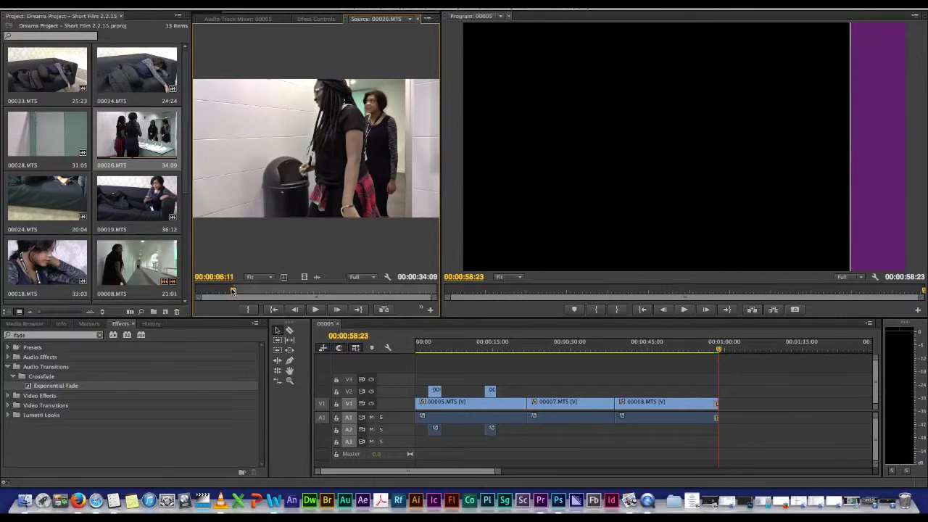
key("space")
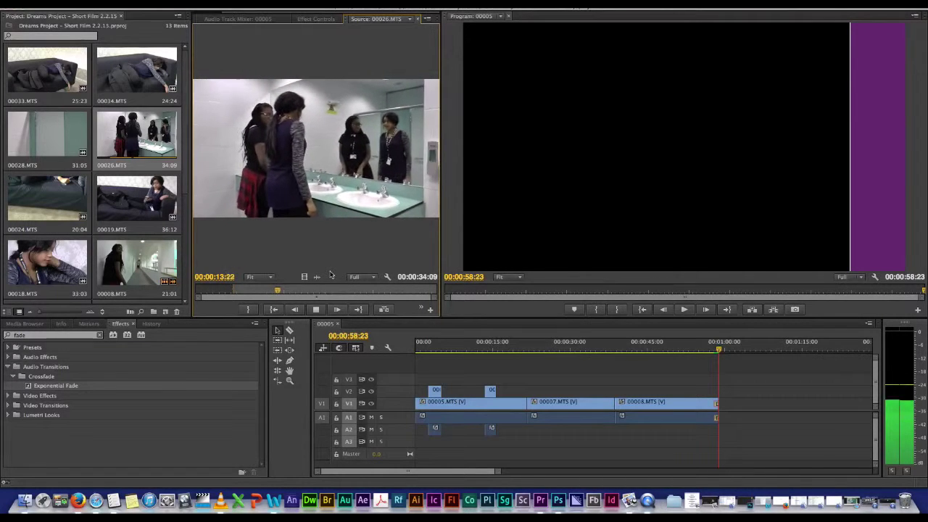
Step: Mark source clip 00026's Out point at about 38 seconds and place the clip after 00008, with video on V1 and audio on A3
key("XF86AudioRaiseVolume")
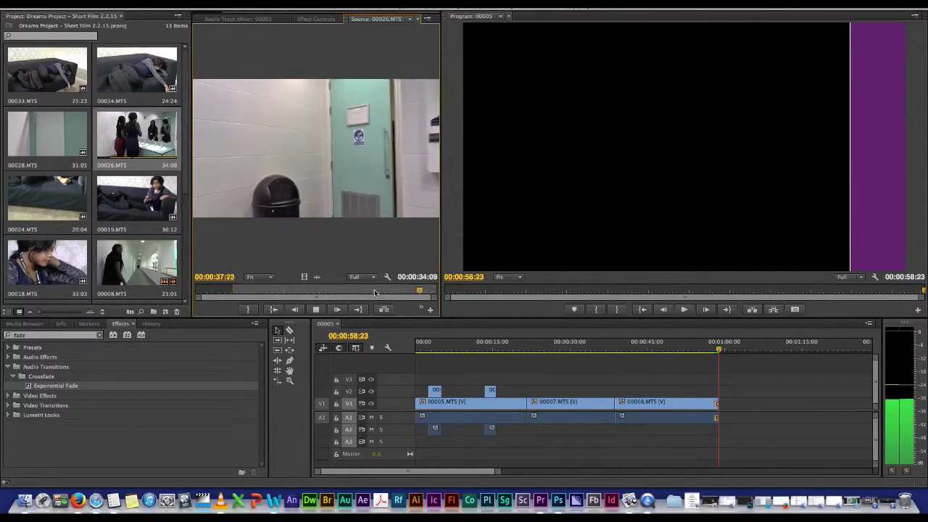
key("o")
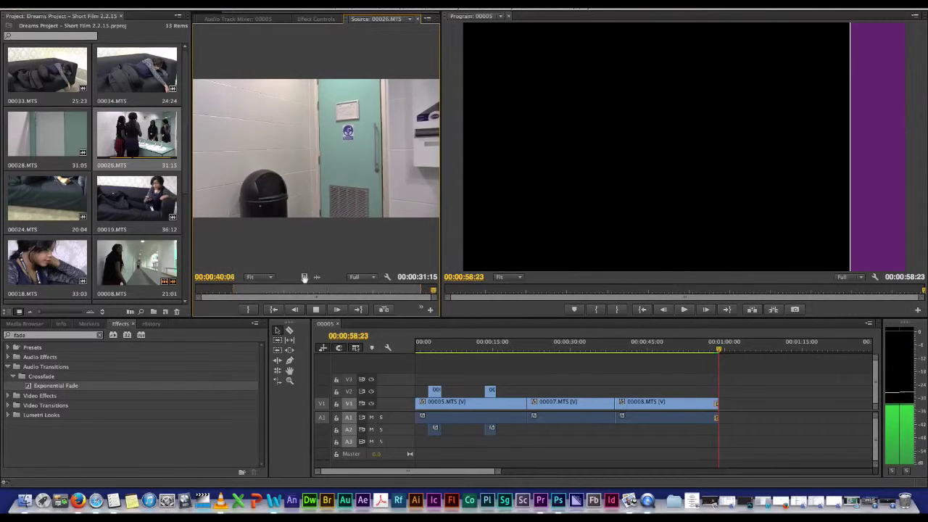
left_click_drag(305, 277, 712, 443)
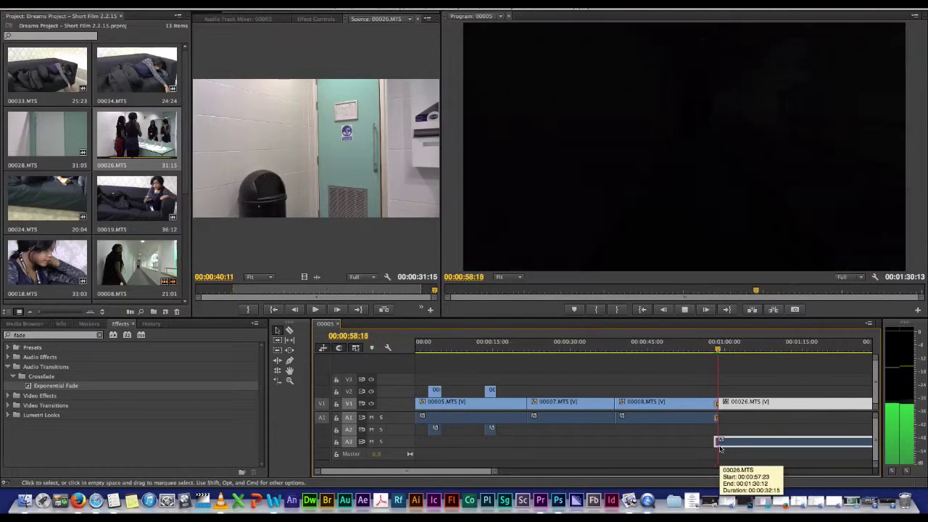
key("space")
left_click(710, 343)
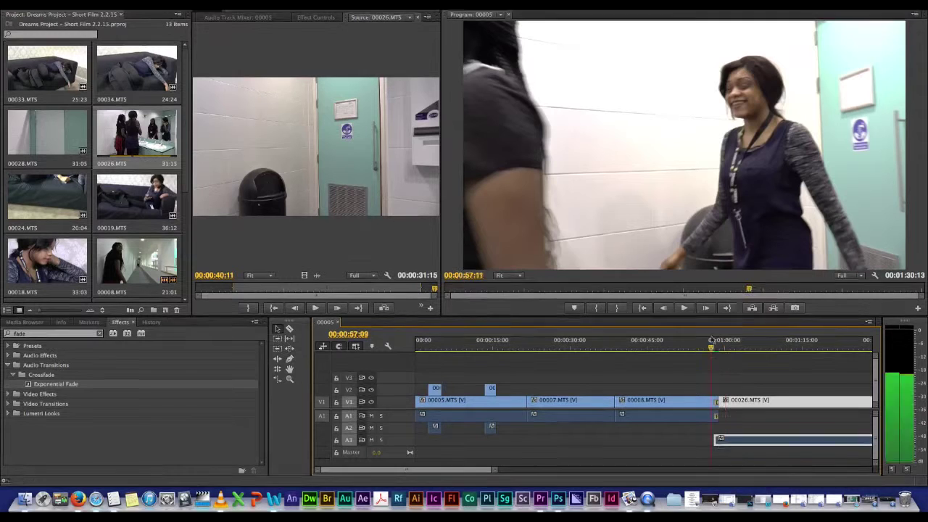
key("space")
Step: Try a Film Dissolve at the start of clip 00026 on V1 and play the join
left_click(99, 334)
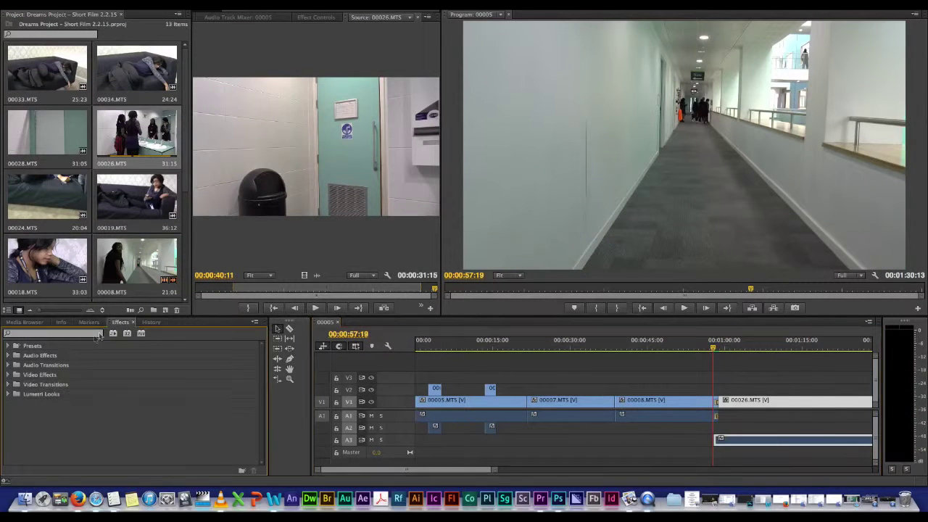
type("film")
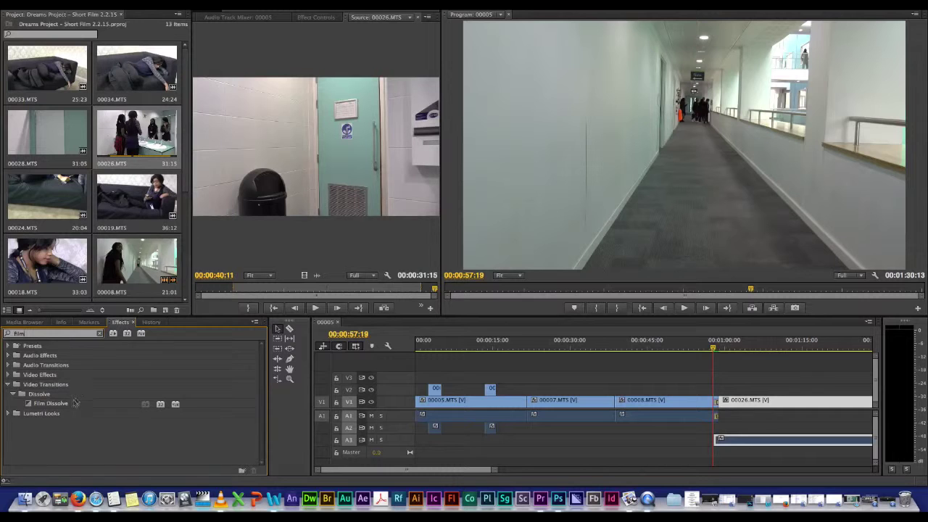
mouse_move(75, 403)
left_mouse_down()
mouse_move(711, 395)
mouse_move(725, 406)
left_mouse_up()
key("space")
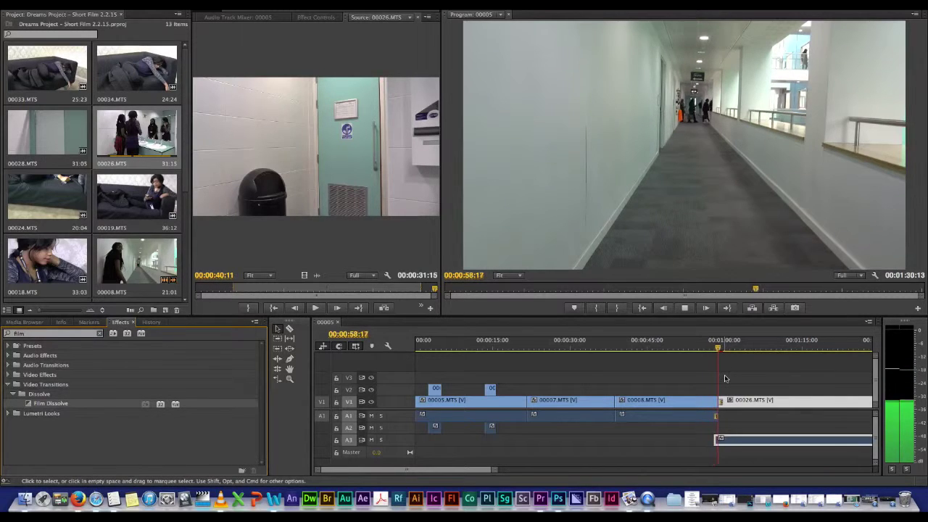
key("space")
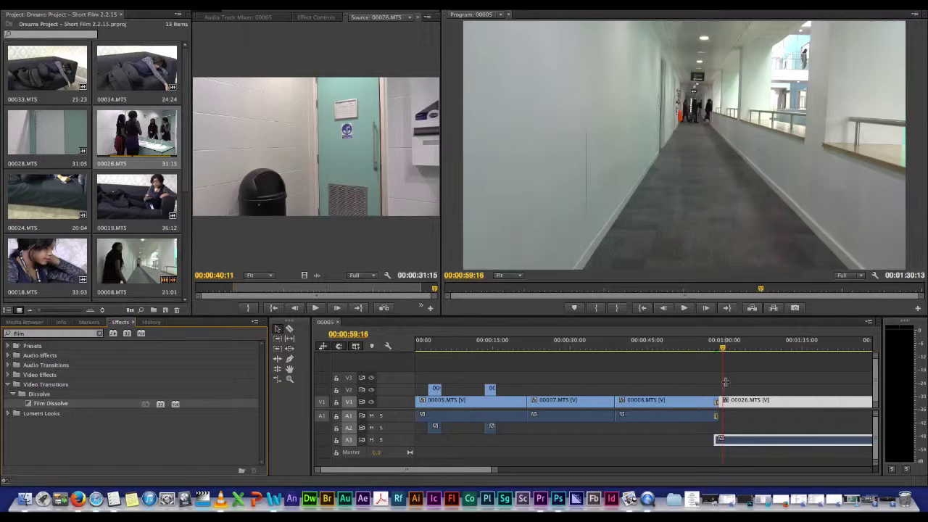
Step: Extend the start of clip 00026's audio on A3 about one second earlier and play the join
left_click_drag(712, 438, 707, 438)
left_click(706, 350)
key("space")
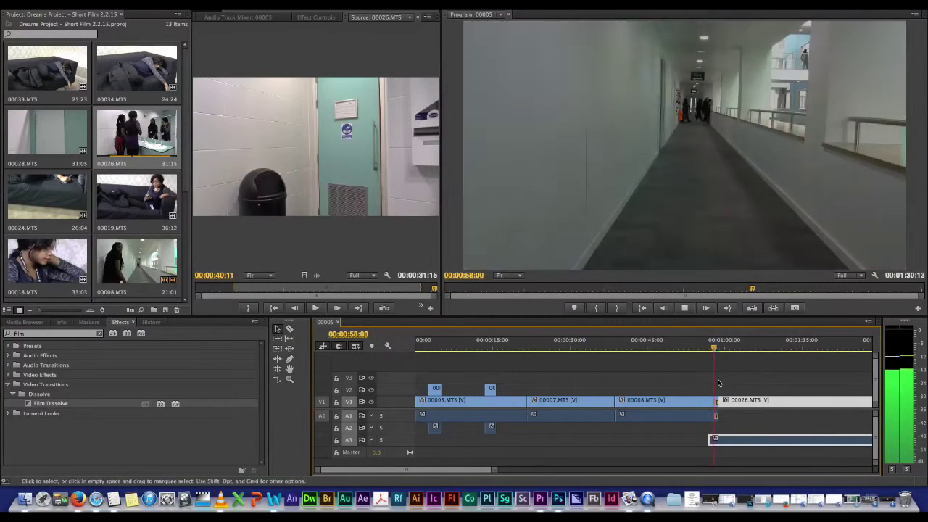
Step: Lengthen the Exponential Fade on clip 00008's audio to about 5 seconds and its Dip to Black to about 2 seconds
left_click(715, 418)
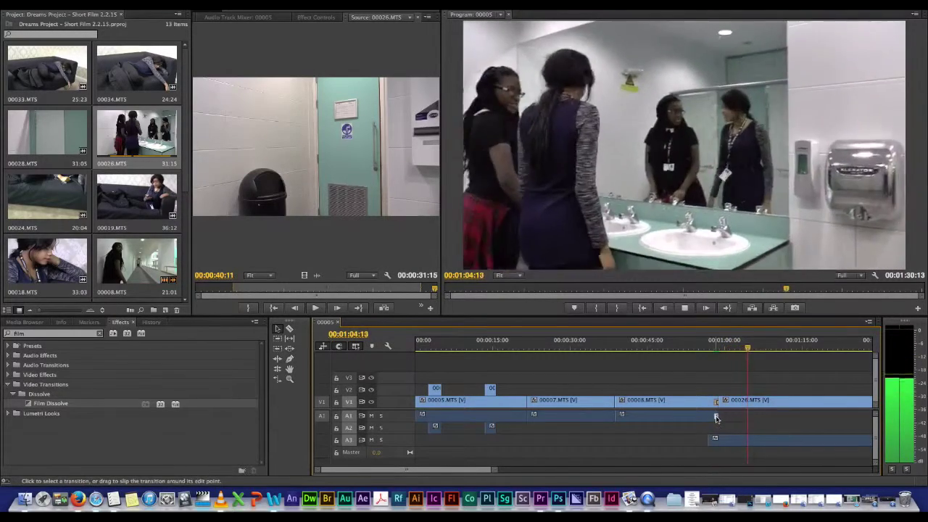
left_click_drag(493, 470, 467, 471)
left_click_drag(535, 417, 515, 416)
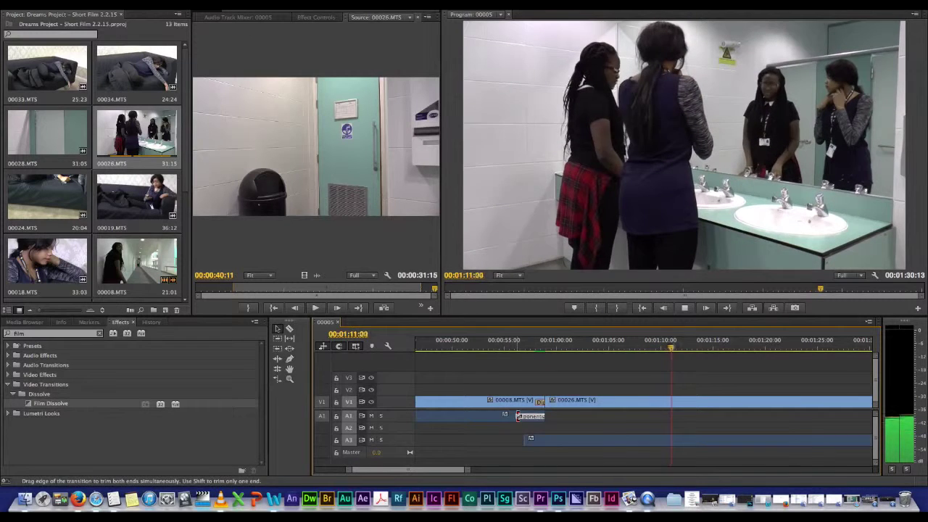
left_click(502, 351)
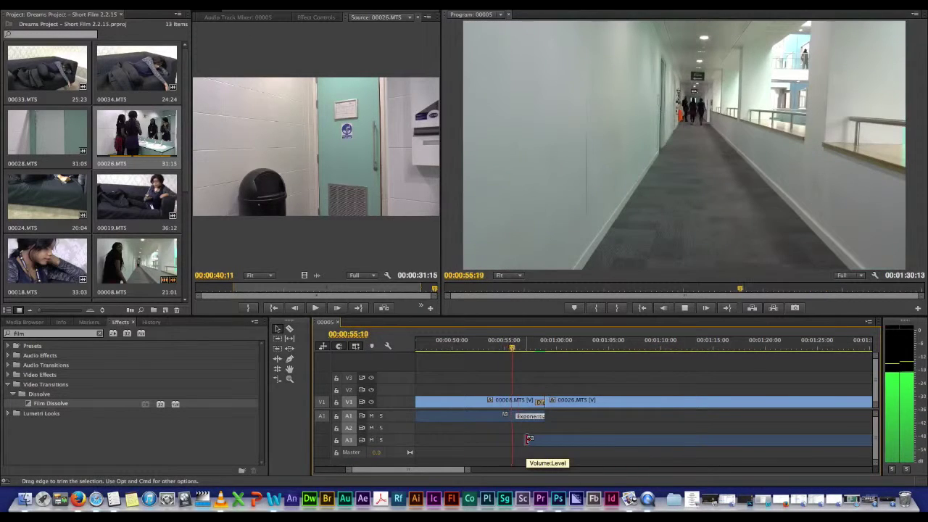
left_click_drag(516, 417, 490, 417)
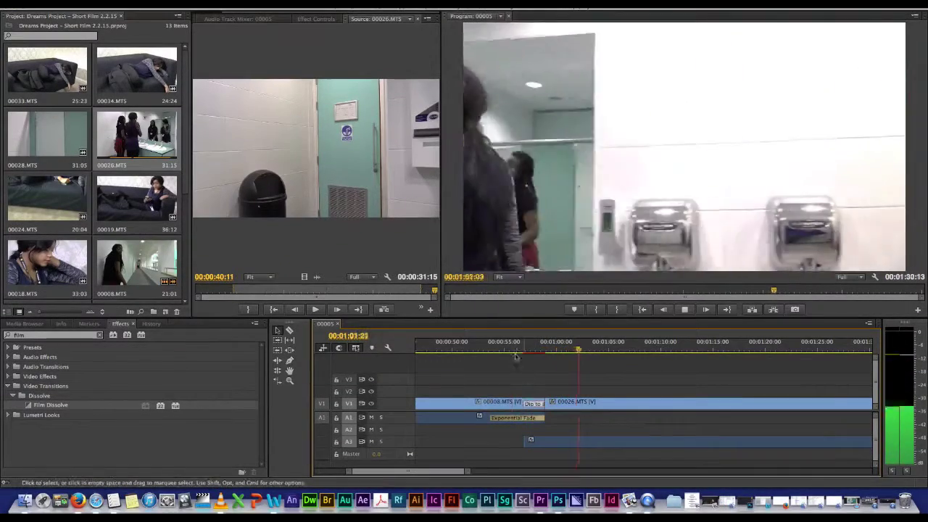
Step: Play the transition into clip 00026 and spot-check the sequence from its beginning up to the bathroom shot at 01:06:08
left_click(513, 350)
key("space")
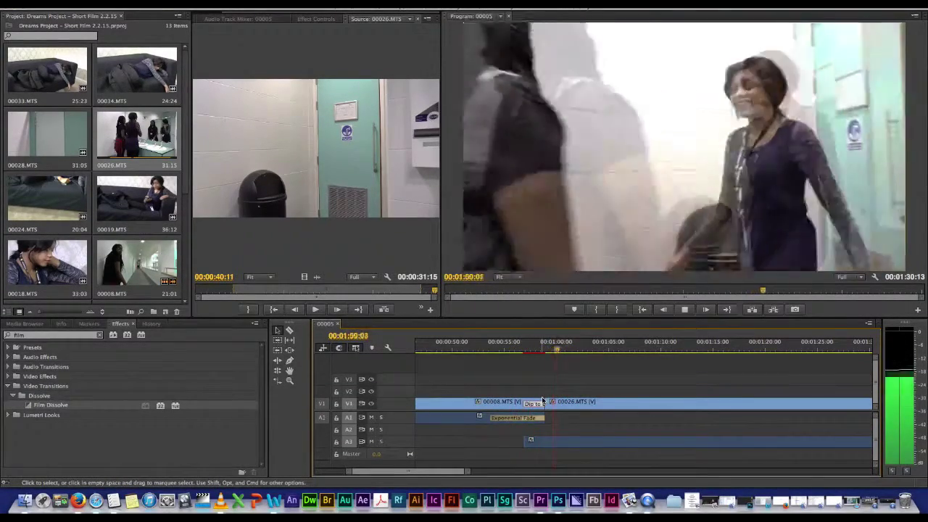
key("Return")
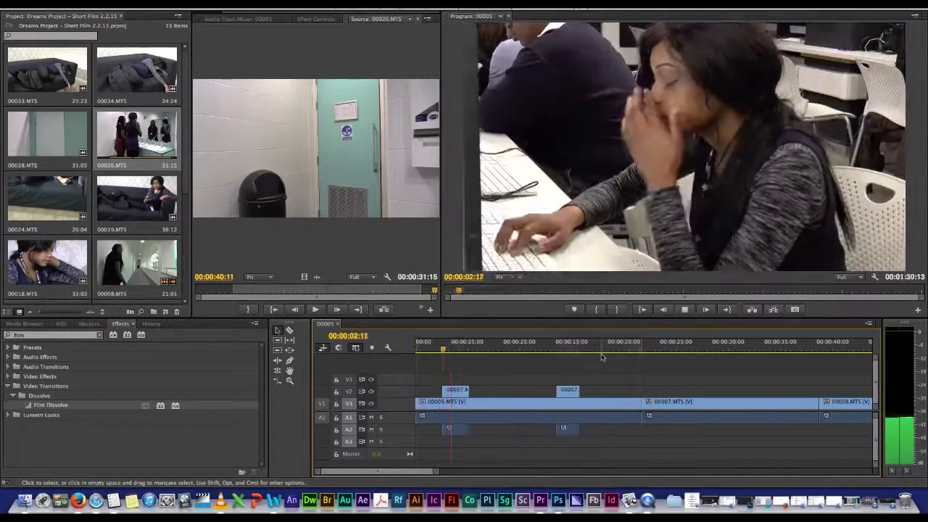
left_click(626, 349)
key("space")
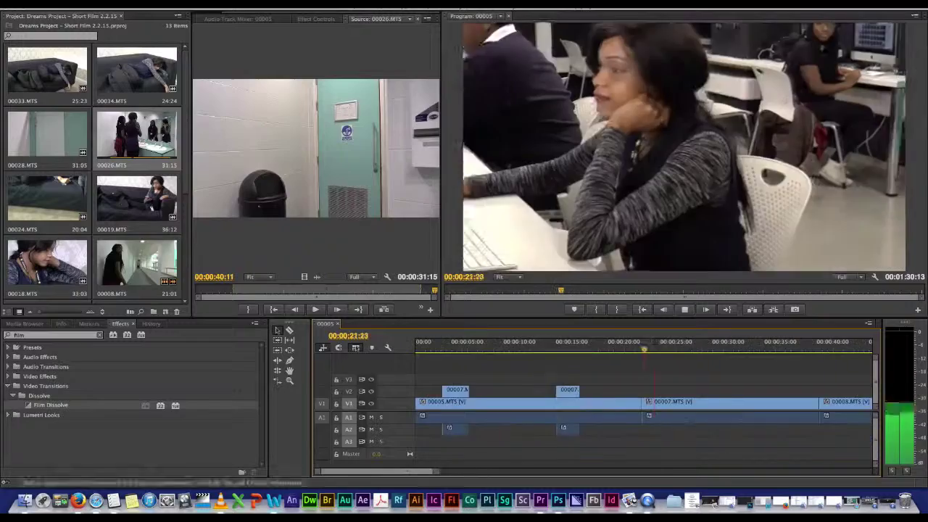
left_click_drag(436, 471, 483, 473)
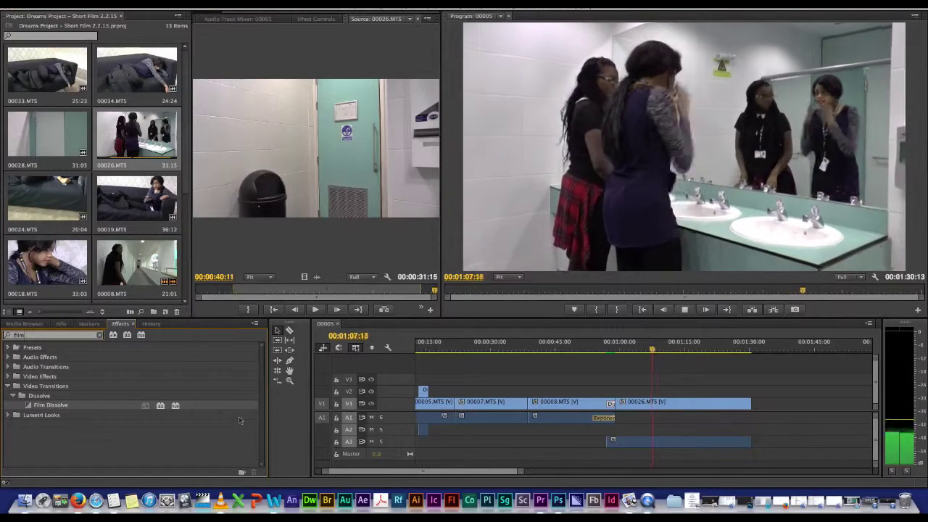
left_click(647, 343)
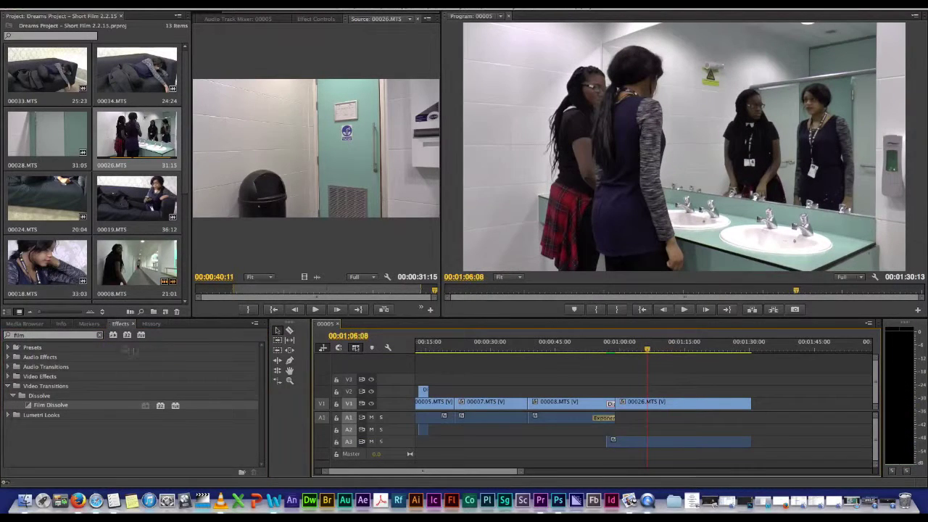
Step: Open source clip 00028 and mark its In point at 09:12 and its Out point at 20:17
double_click(47, 135)
left_click_drag(308, 292, 268, 290)
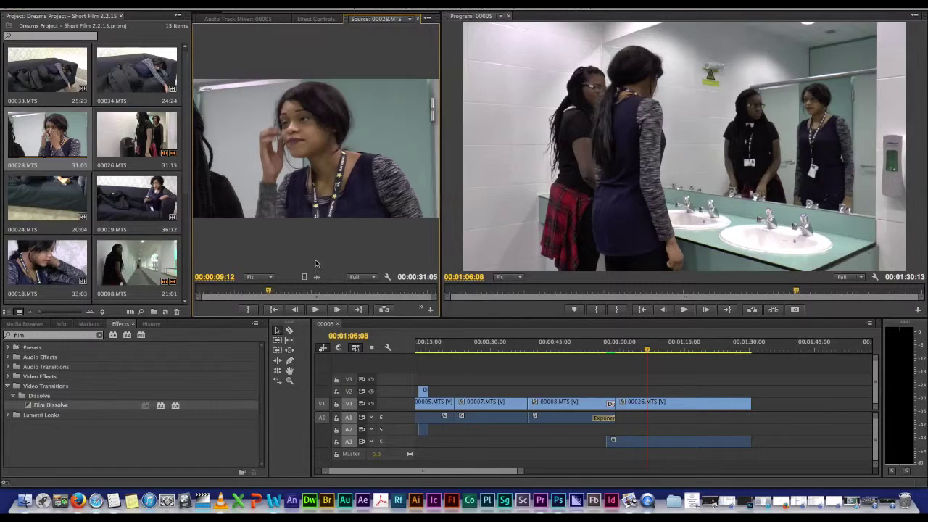
key("i")
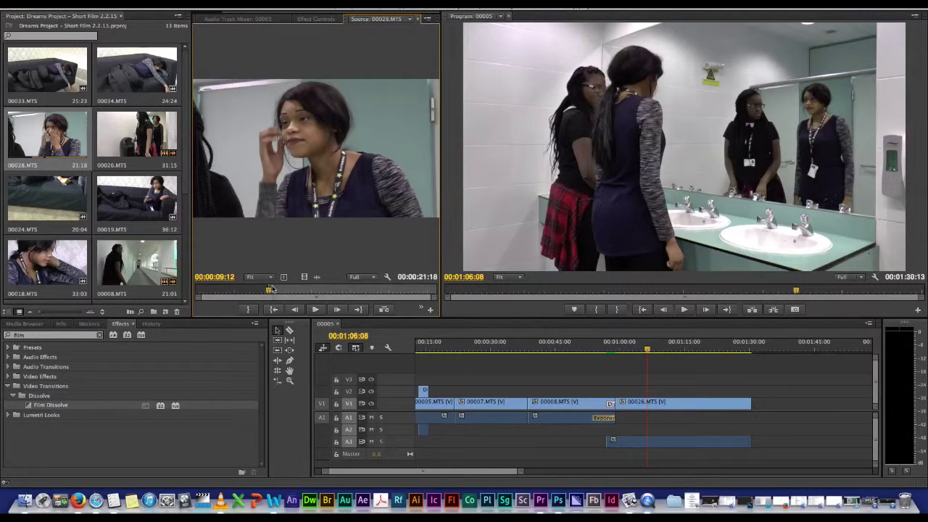
left_click_drag(268, 291, 296, 291)
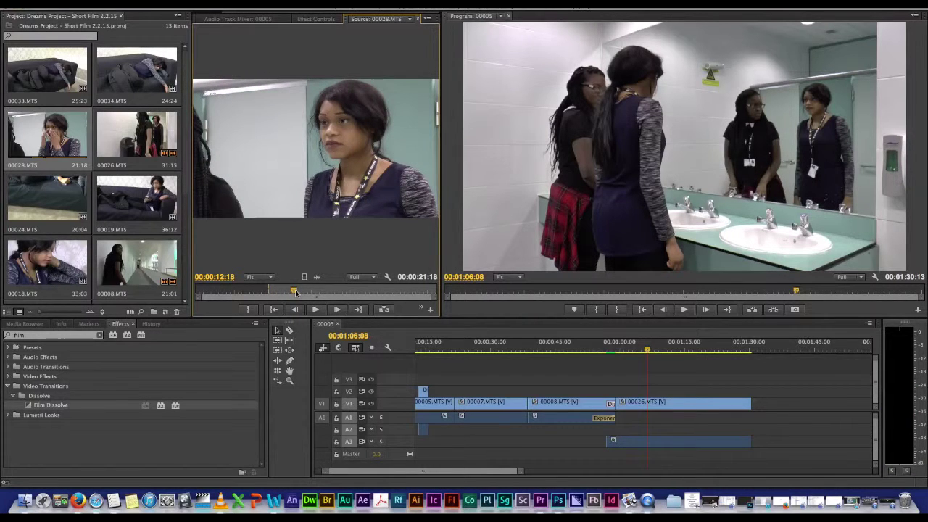
key("space")
key("o")
key("o")
key("space")
Step: Place the marked clip 00028 on V2 above the end of clip 00026, with its audio on A2, and play the bathroom scene
left_click_drag(344, 232, 725, 391)
left_click_drag(647, 350, 637, 349)
key("space")
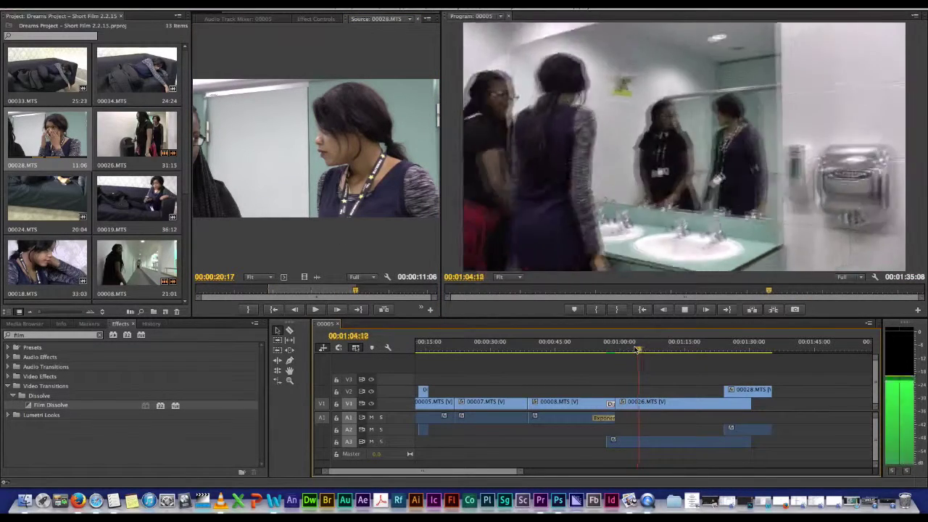
key("space")
Step: Move clip 00028 on V2 to start at 01:07:10 and play the cut
left_click_drag(736, 392, 665, 393)
key("space")
left_click(649, 351)
key("space")
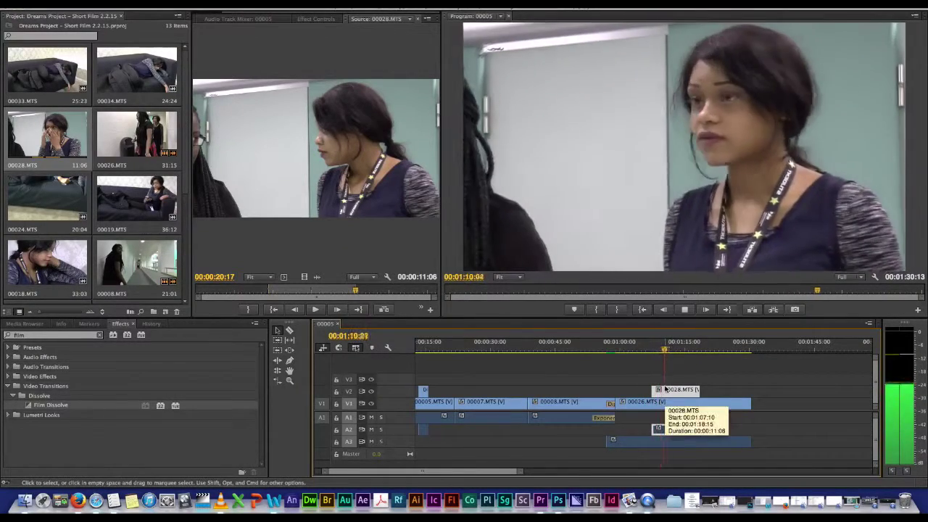
Step: Shift clip 00028 on V2 earlier to start at 01:06:17 and check the cut at its start
left_click_drag(666, 389, 663, 393)
left_click(643, 351)
key("space")
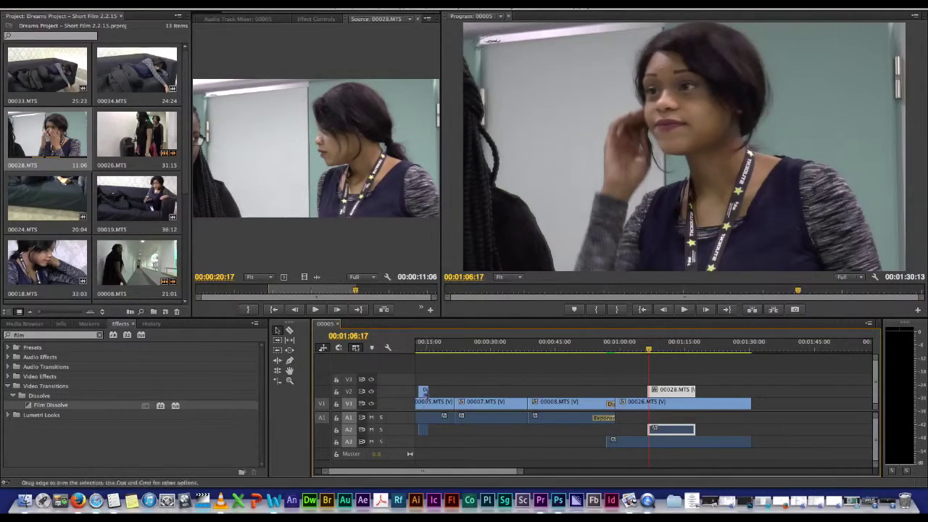
left_click(384, 309)
key("super+z")
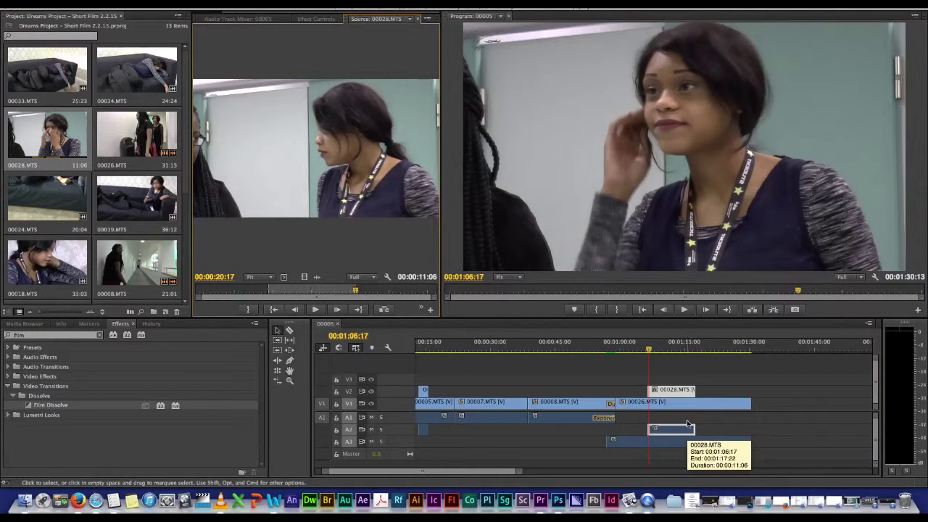
Step: Play the cut from clip 00026 to the close-up in clip 00028 and check that the action matches
key("space")
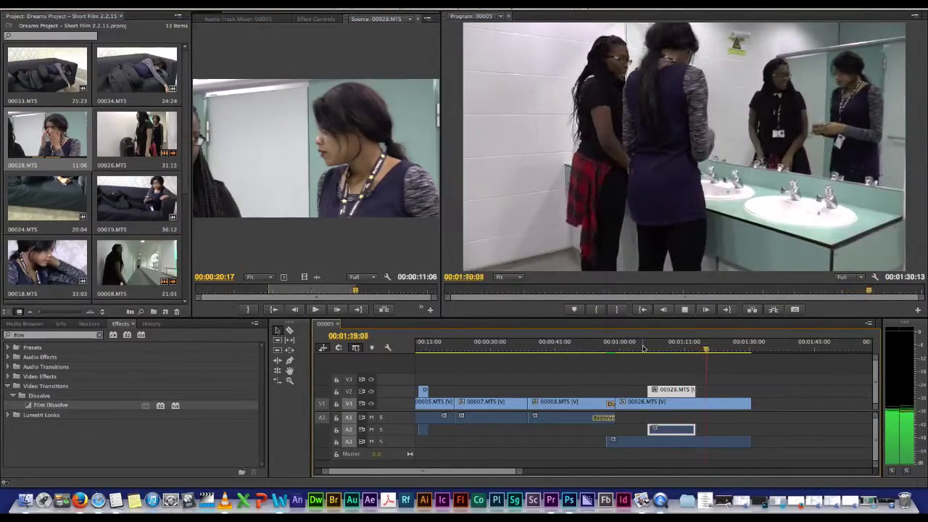
left_click(644, 349)
left_click(631, 349)
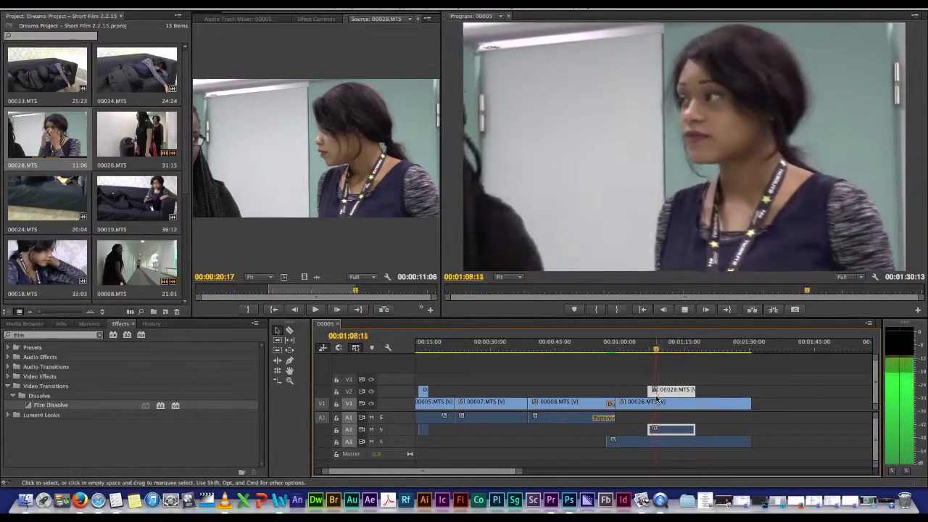
key("space")
Step: Trim about four seconds off the start of clip 00028 on V2 and slide it back to about 01:08
left_click_drag(649, 393, 671, 391)
left_click(648, 350)
left_click_drag(654, 349, 657, 349)
left_click_drag(670, 394, 665, 394)
key("space")
key("space")
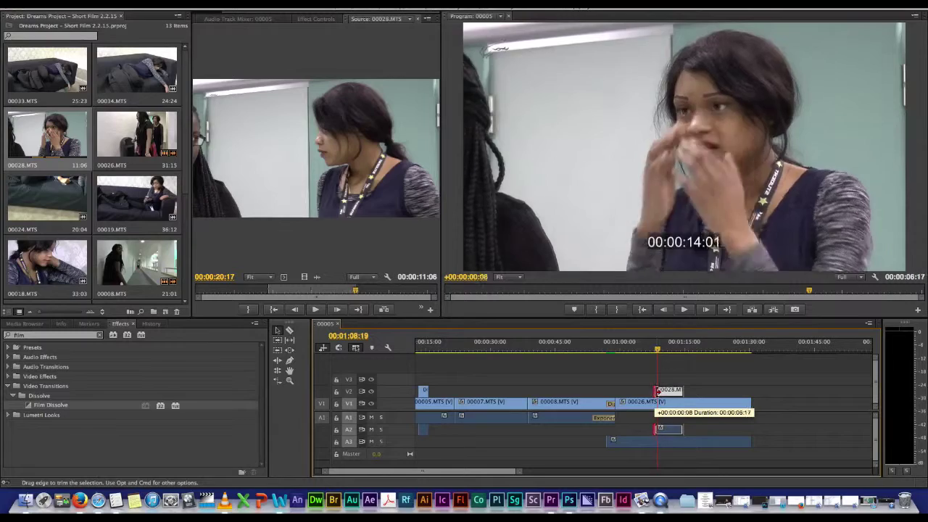
Step: Trim the start of clip 00028 to a duration of 06:17, shift it slightly earlier and play the cut
left_click(653, 351)
left_click_drag(668, 392, 664, 392)
left_click(633, 350)
key("space")
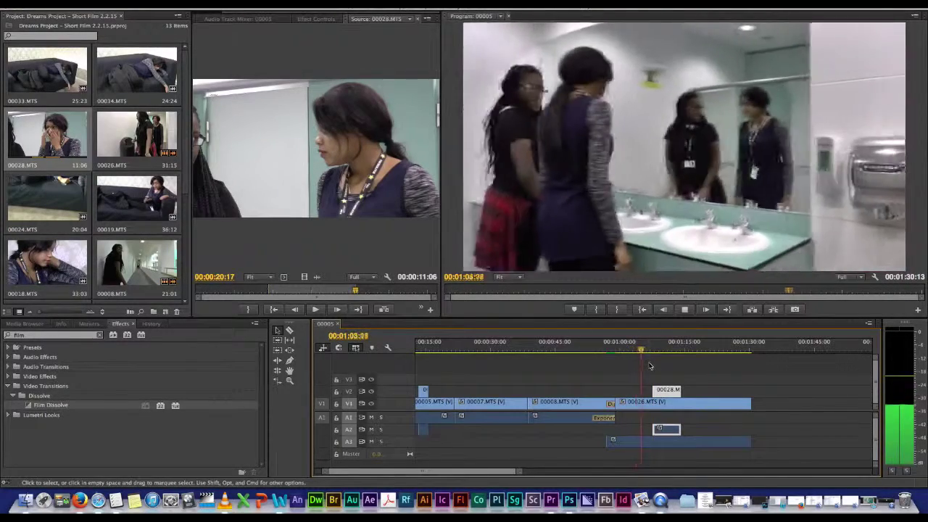
key("space")
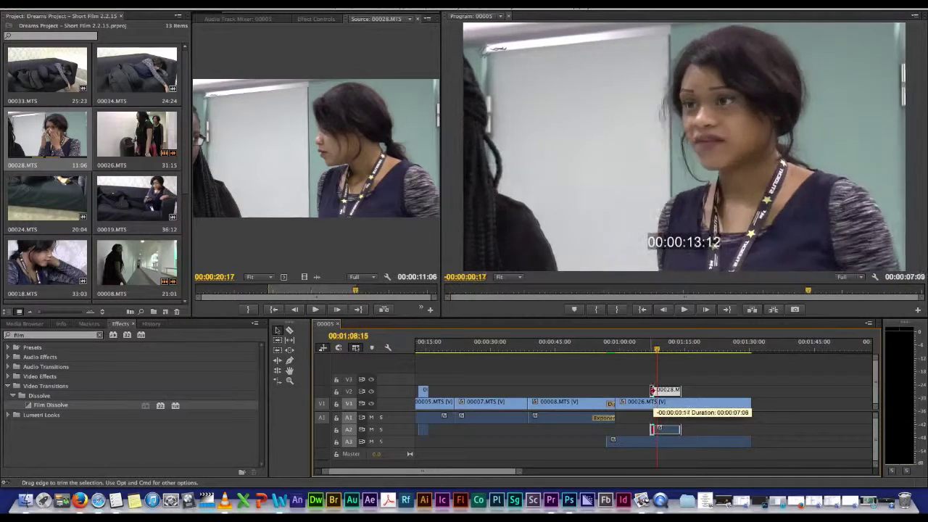
Step: Fine-tune clip 00028's start on V2 to about 01:07:16, matching the girl's hand movement, and play to the end of the sequence
left_click_drag(654, 390, 669, 392)
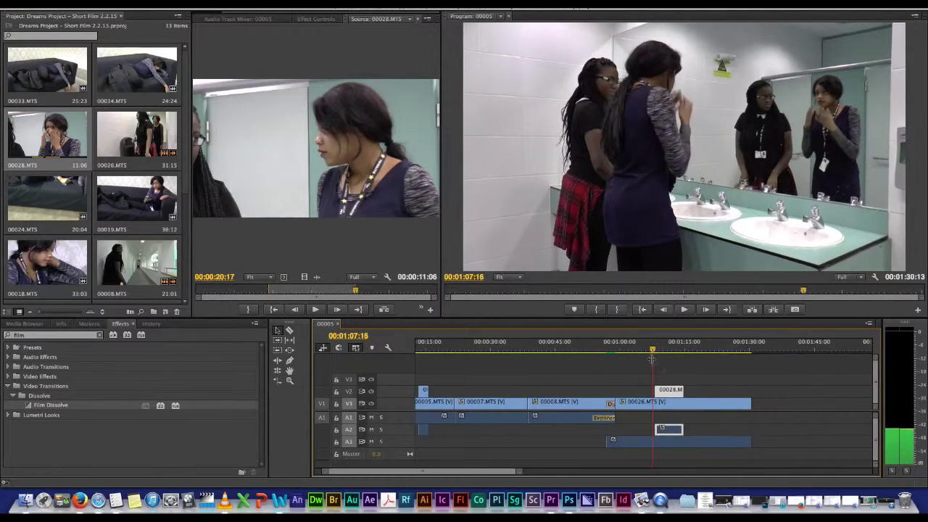
left_click_drag(660, 393, 659, 394)
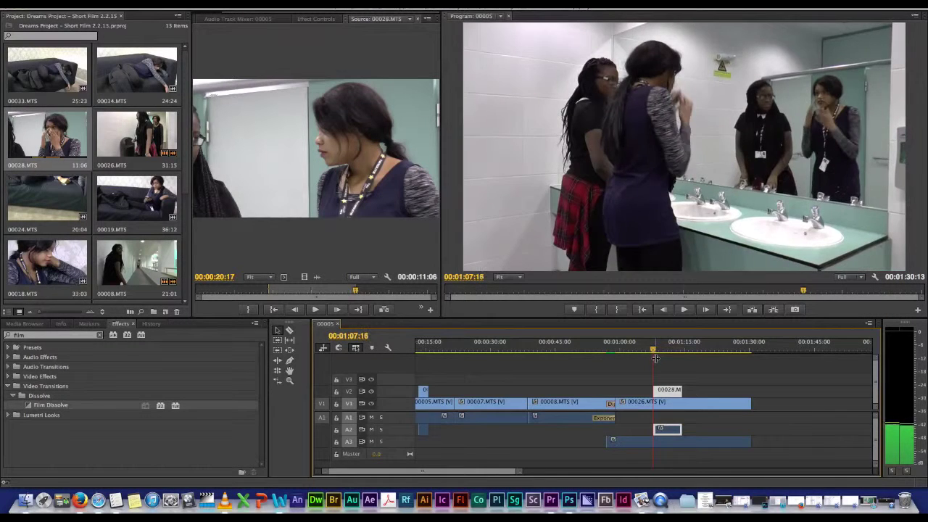
left_click(637, 349)
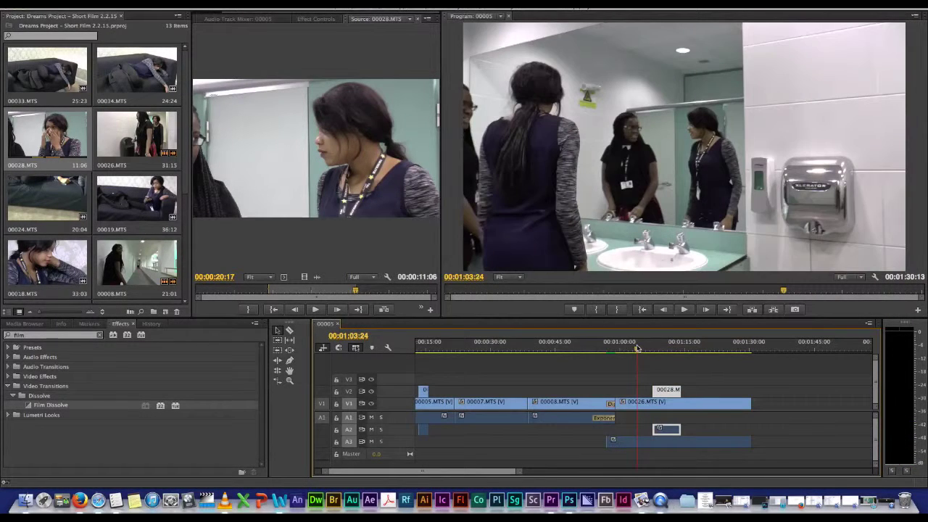
key("space")
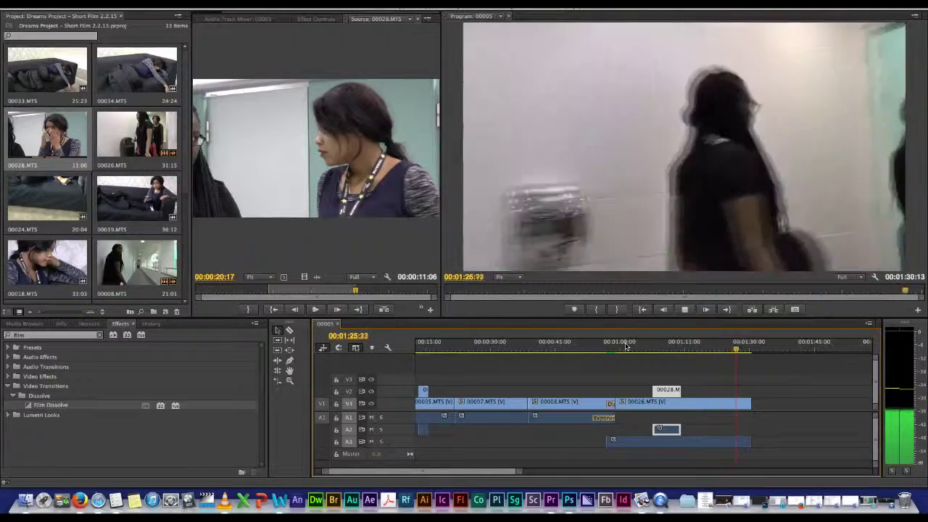
key("space")
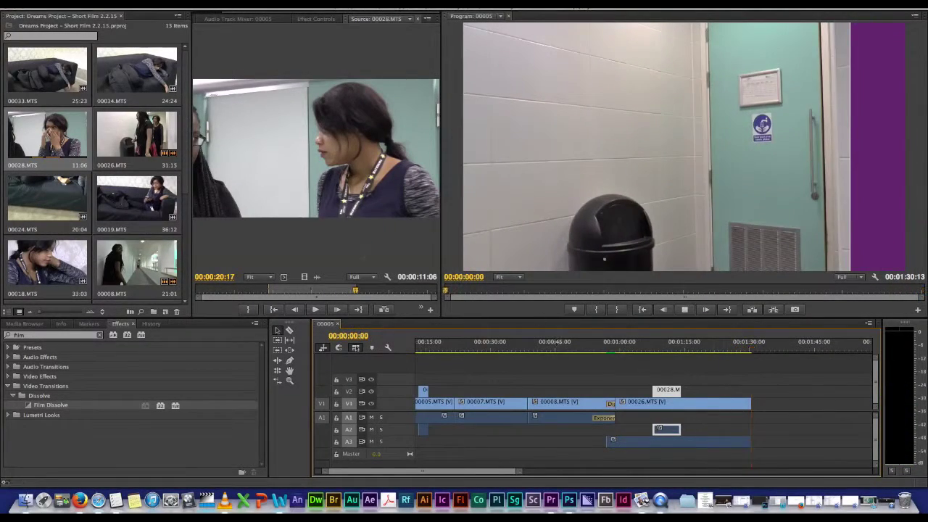